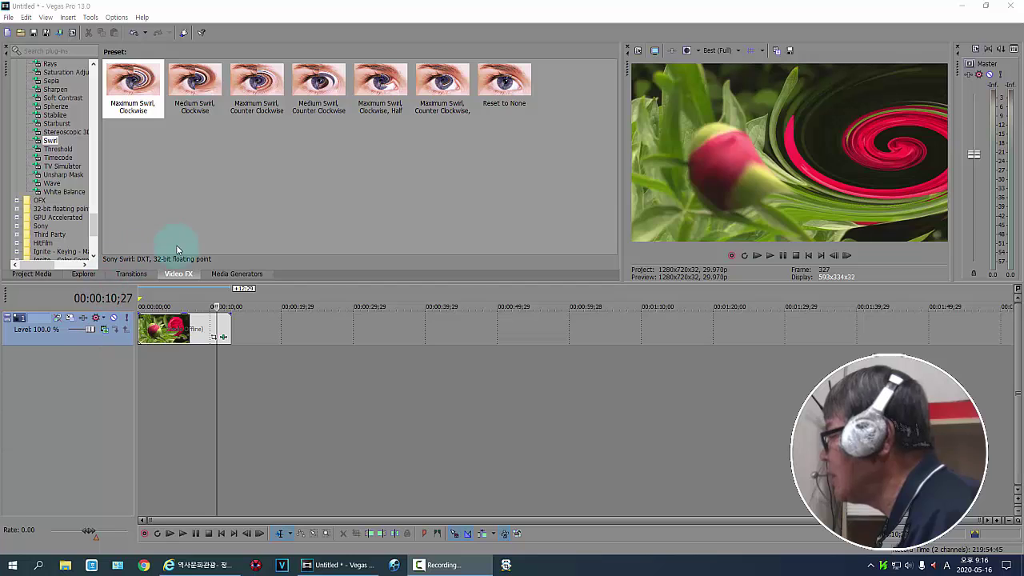
Insert a new video track above the flower clip and place the cursor at the start of the timeline.
right_click(285, 324)
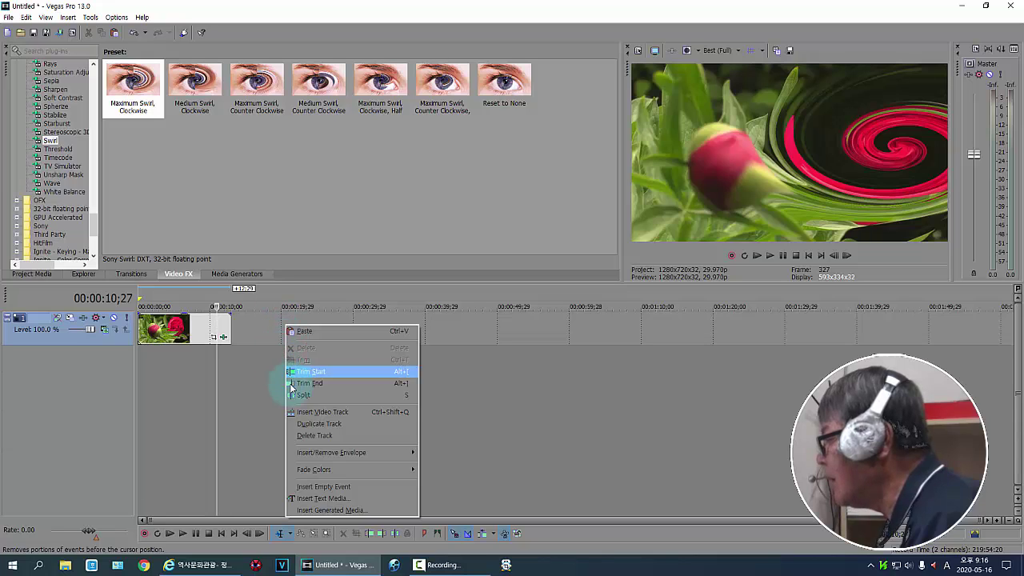
click(335, 413)
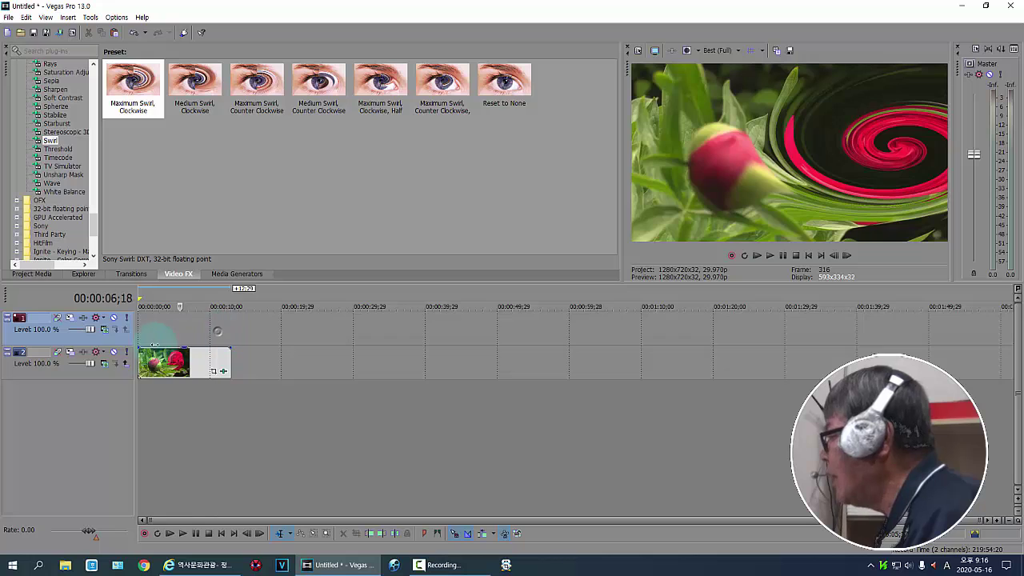
click(140, 358)
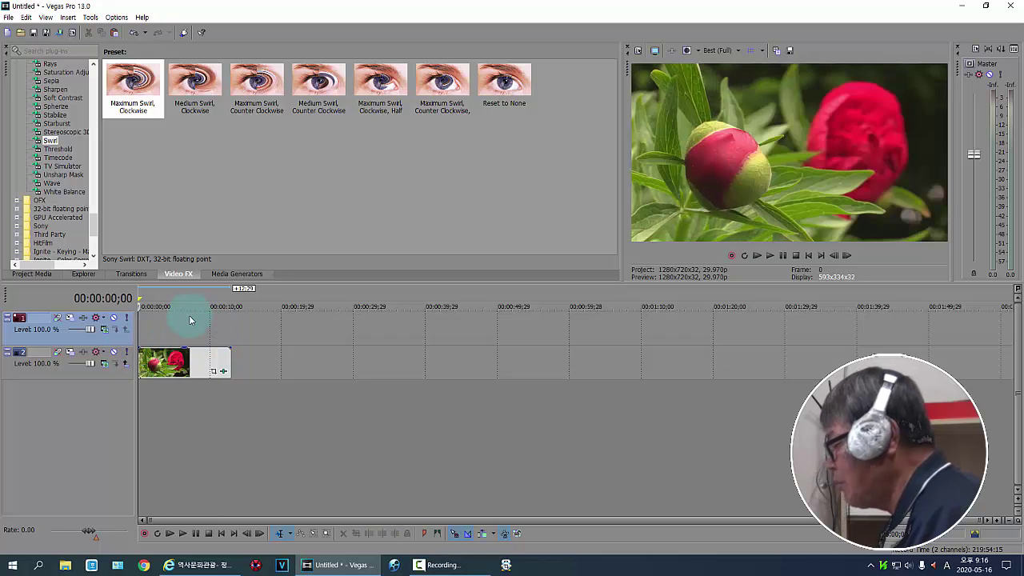
Add a (Legacy) Text title with the Default Text preset to the start of the empty video track.
click(233, 276)
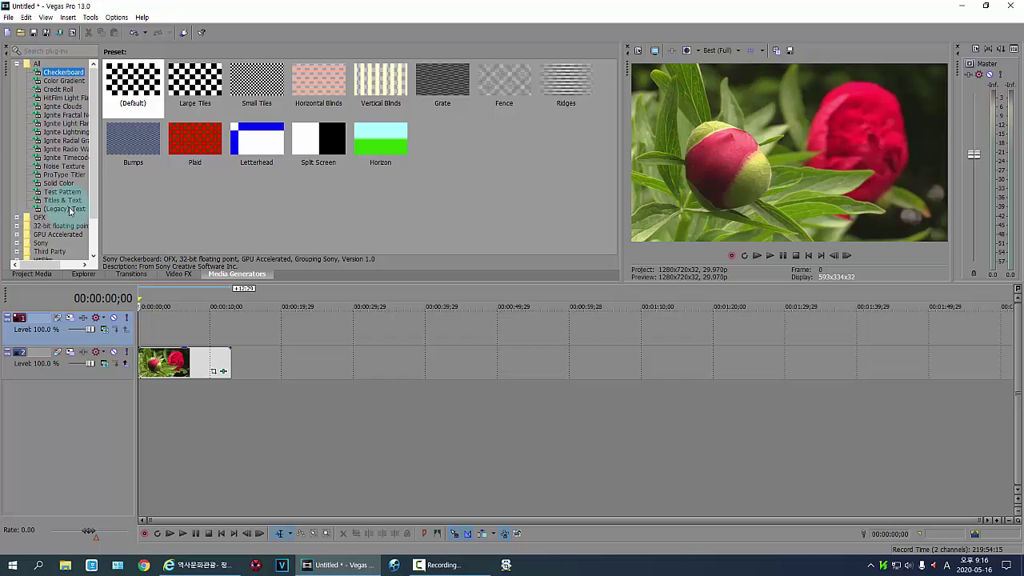
click(70, 209)
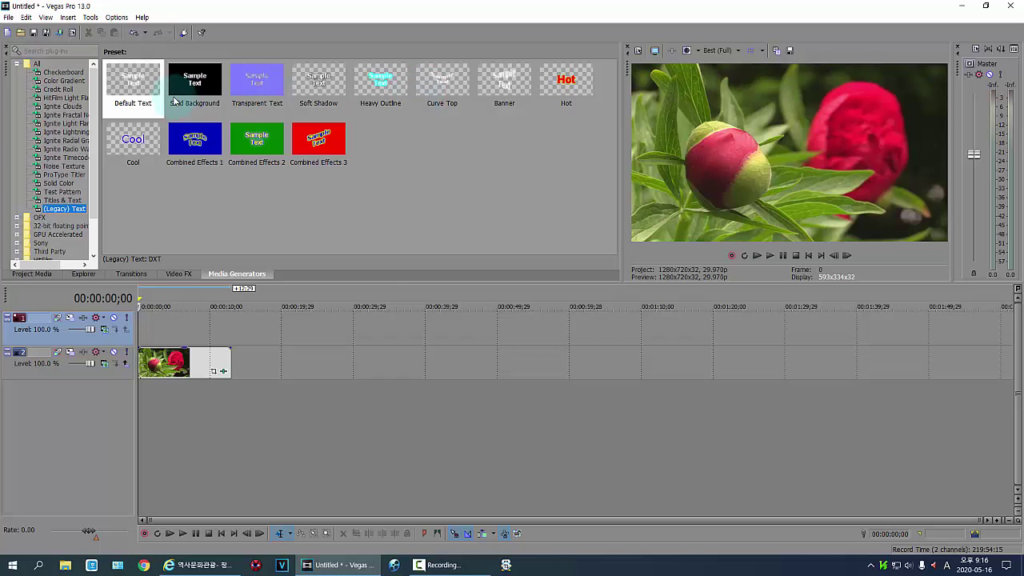
click(138, 81)
drag(138, 81, 163, 328)
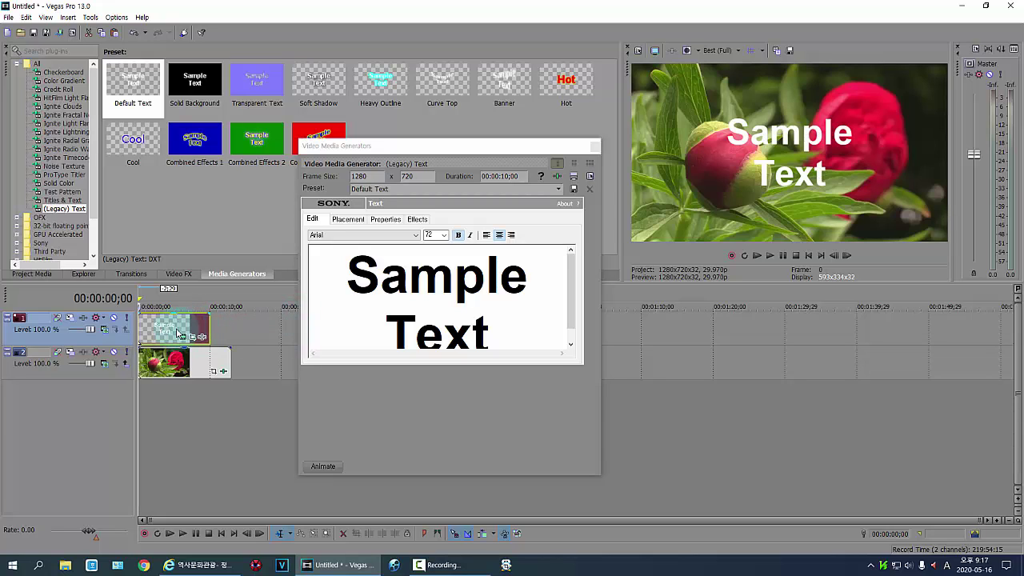
Clear the sample text from the title and switch text input to Korean.
click(383, 297)
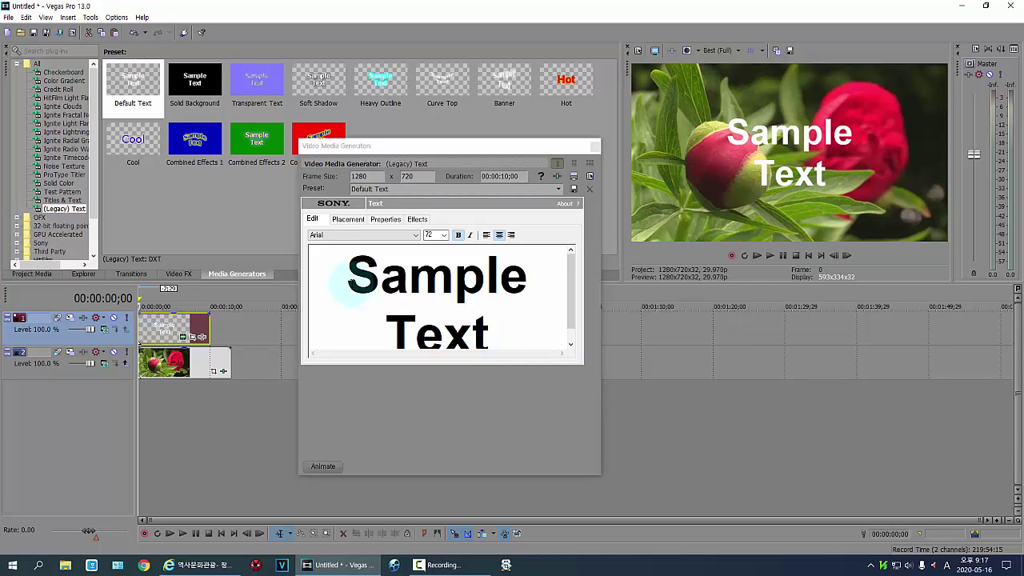
click(349, 279)
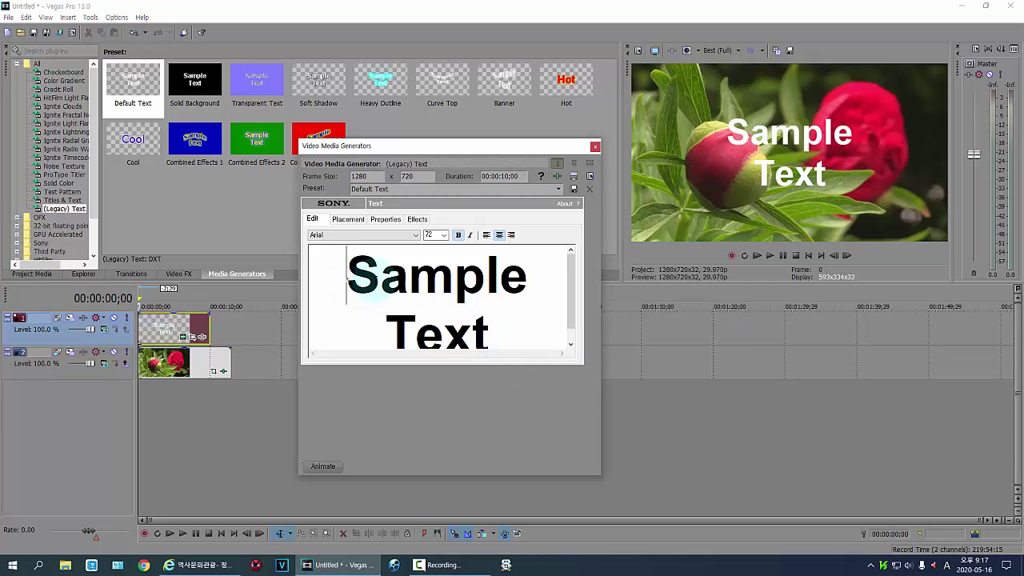
drag(342, 275, 530, 343)
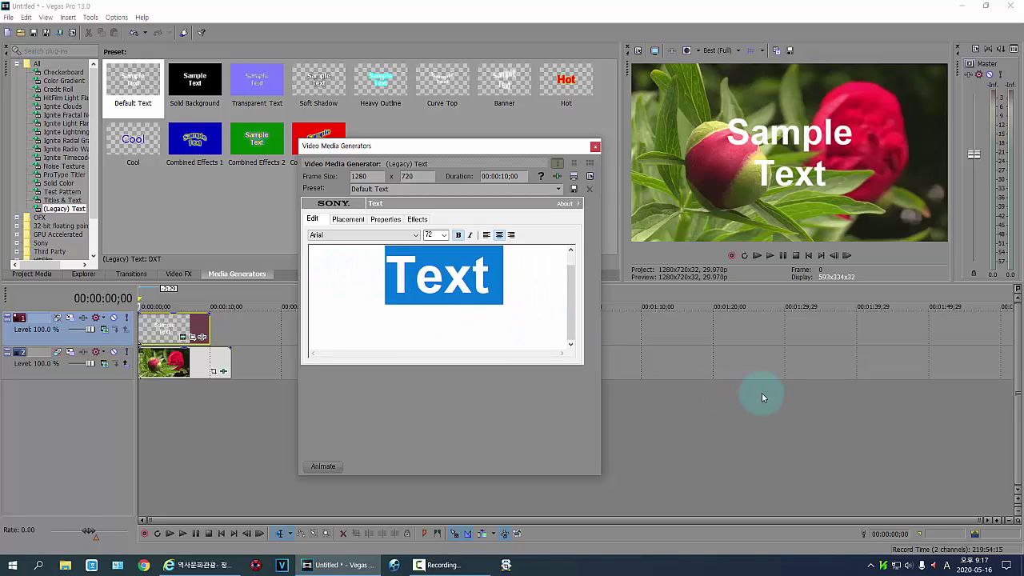
text(gk)
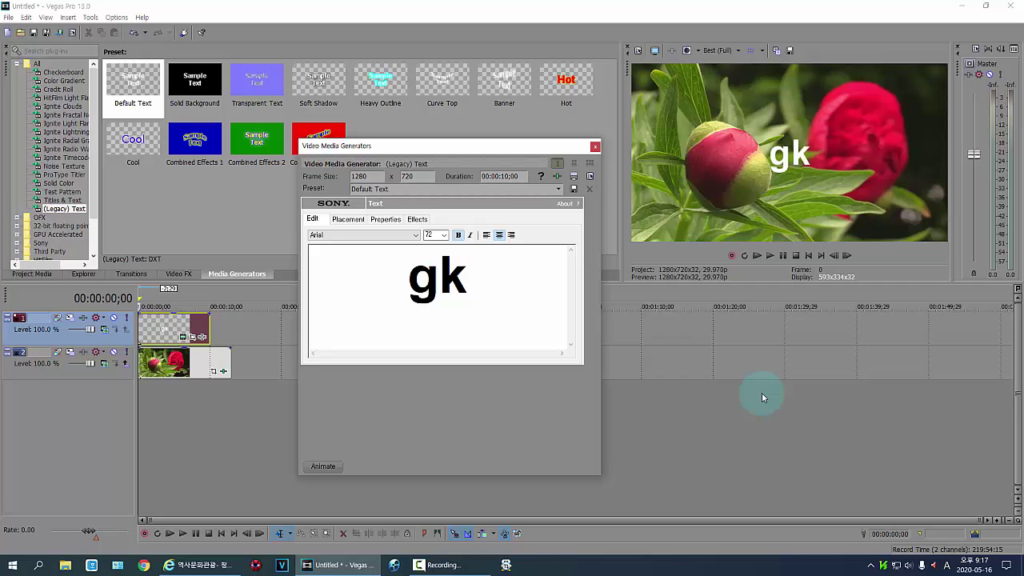
text(srn)
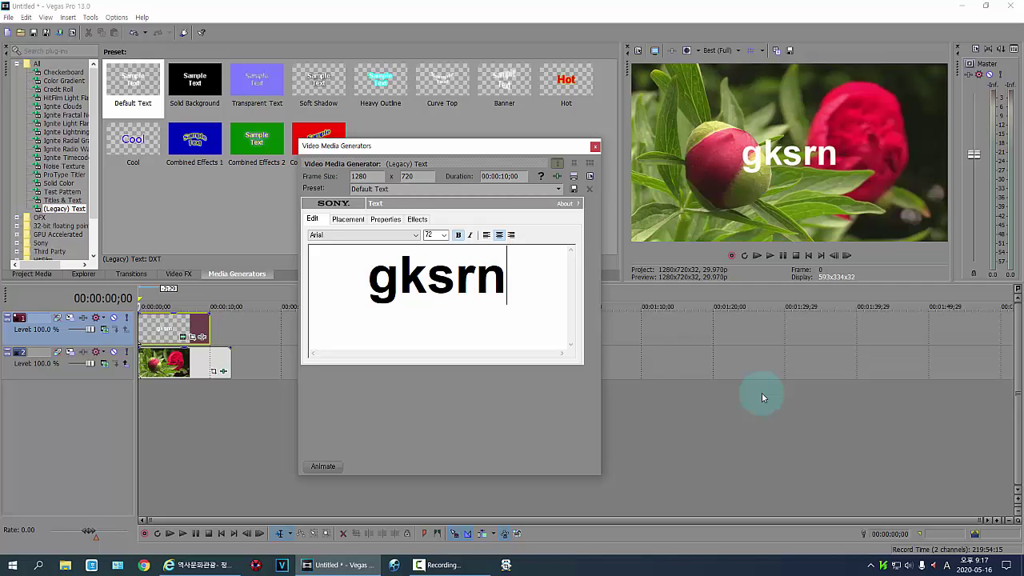
key(BackSpace)
key(BackSpace)
key(BackSpace)
key(BackSpace)
key(BackSpace)
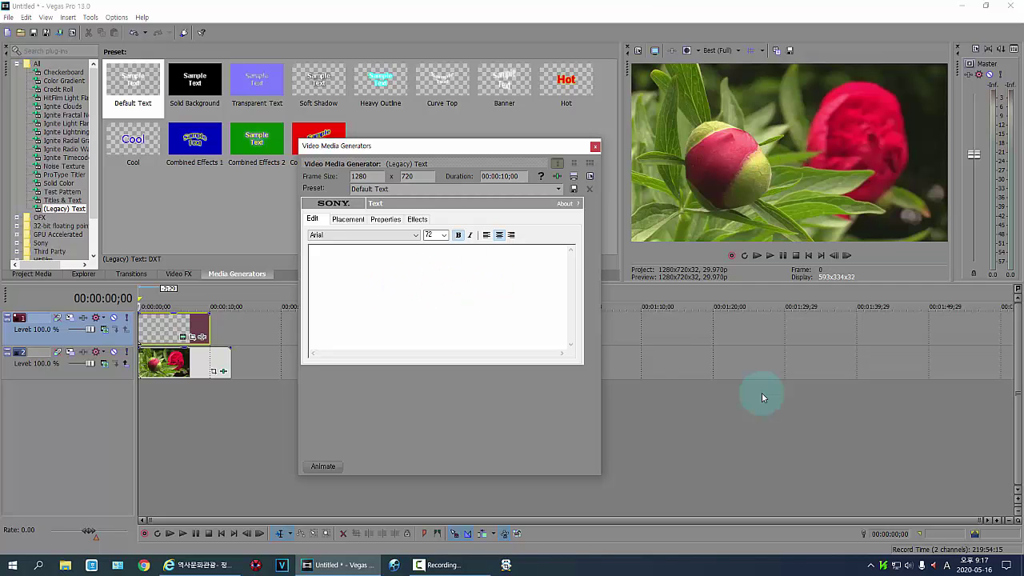
key(Hangul)
text(한ㄱㅜㄱ)
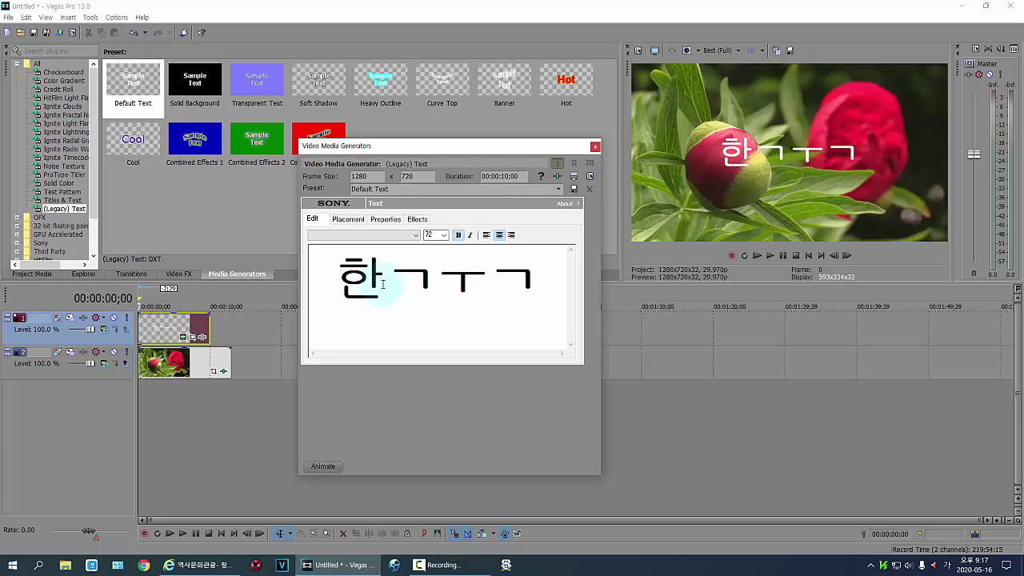
drag(538, 288, 330, 290)
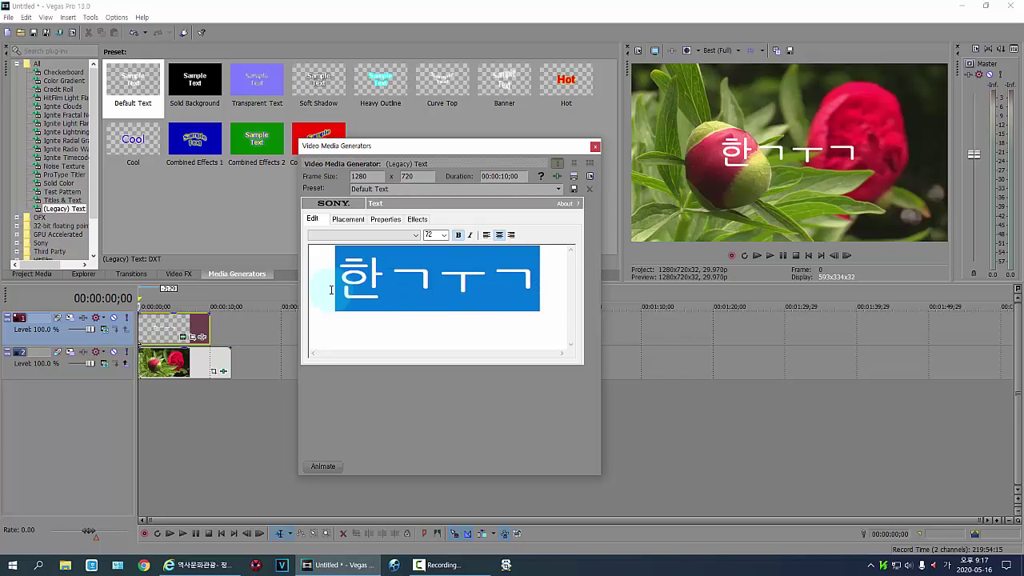
key(BackSpace)
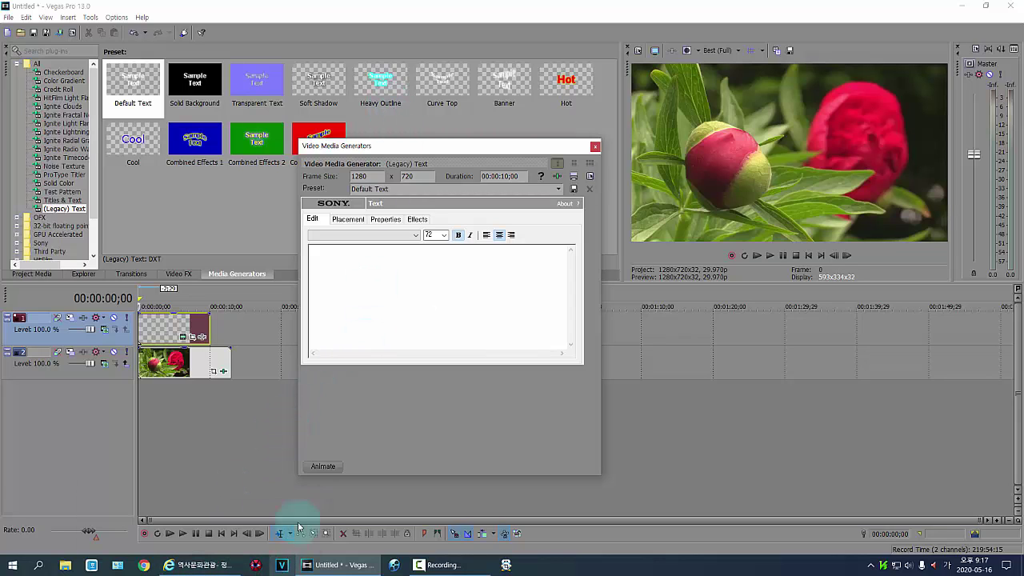
click(391, 189)
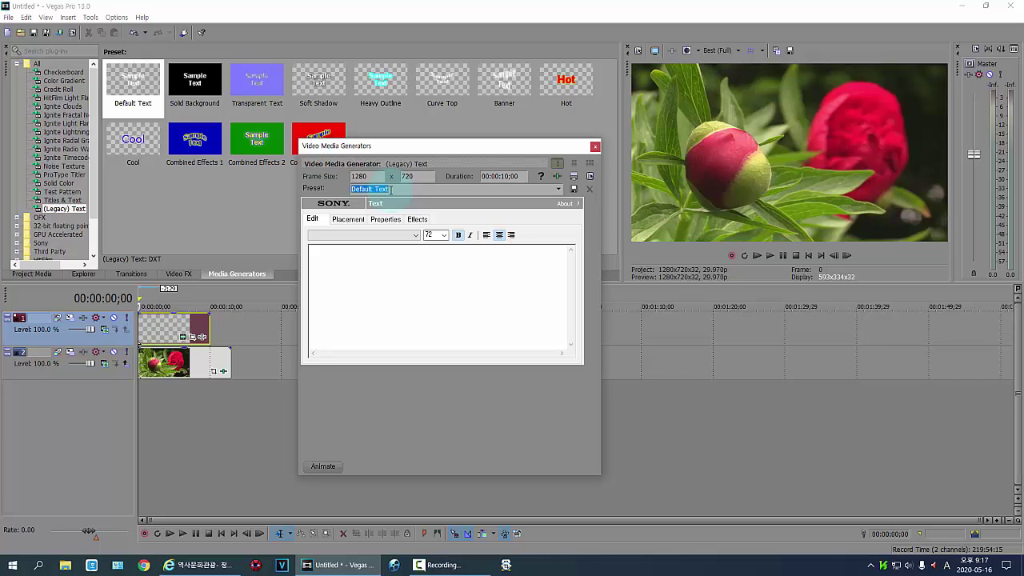
text(eo)
key(BackSpace)
double_click(390, 188)
right_click(376, 187)
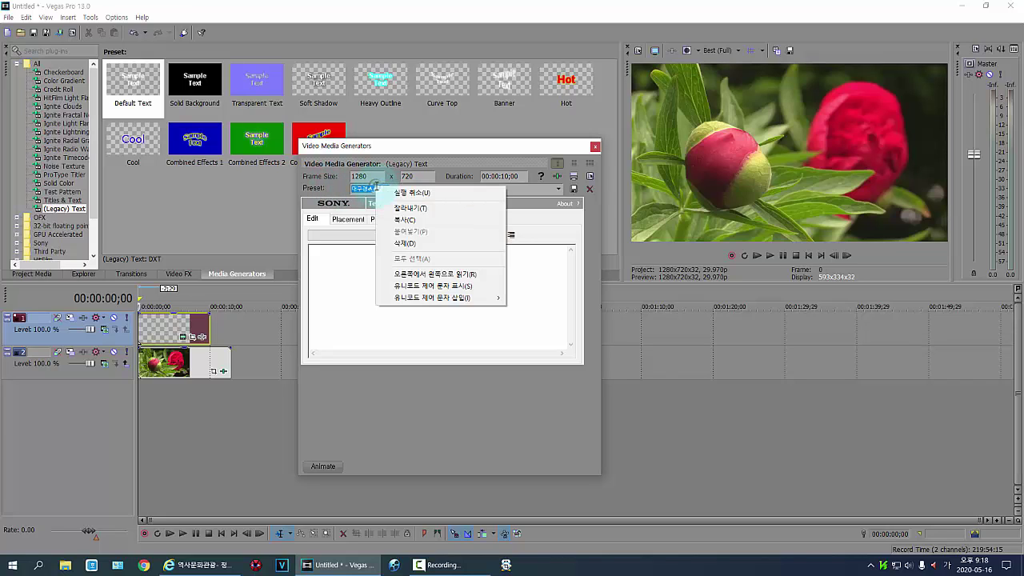
click(430, 211)
click(392, 270)
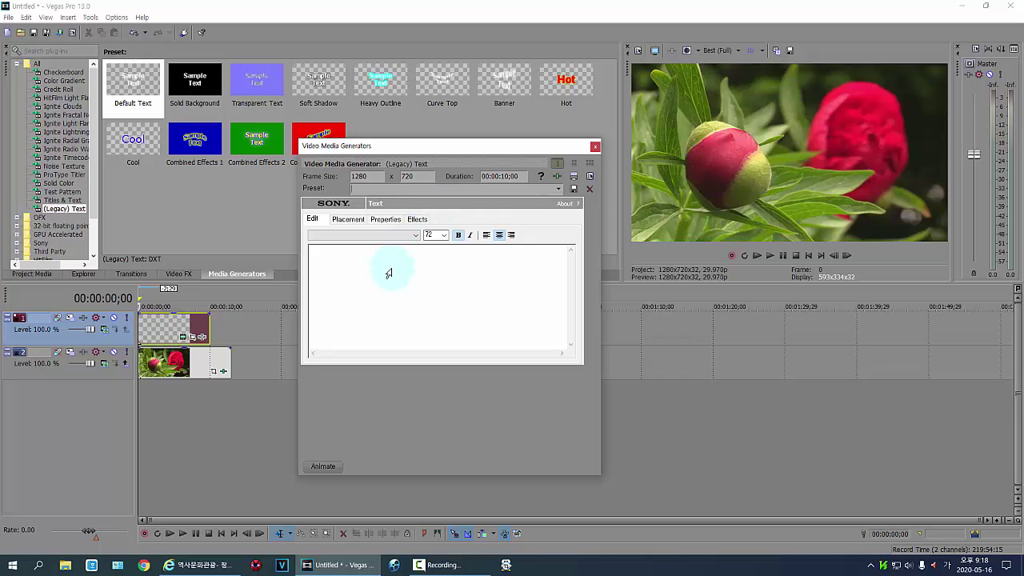
Enter "대구경북원로방" as the title text.
drag(392, 270, 457, 275)
key(Delete)
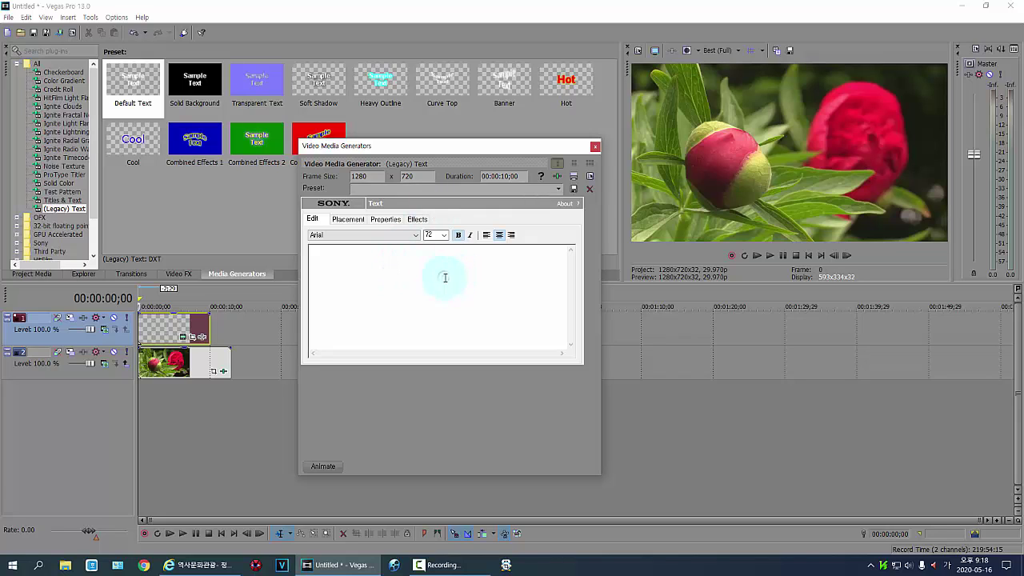
text(대구경북원로방)
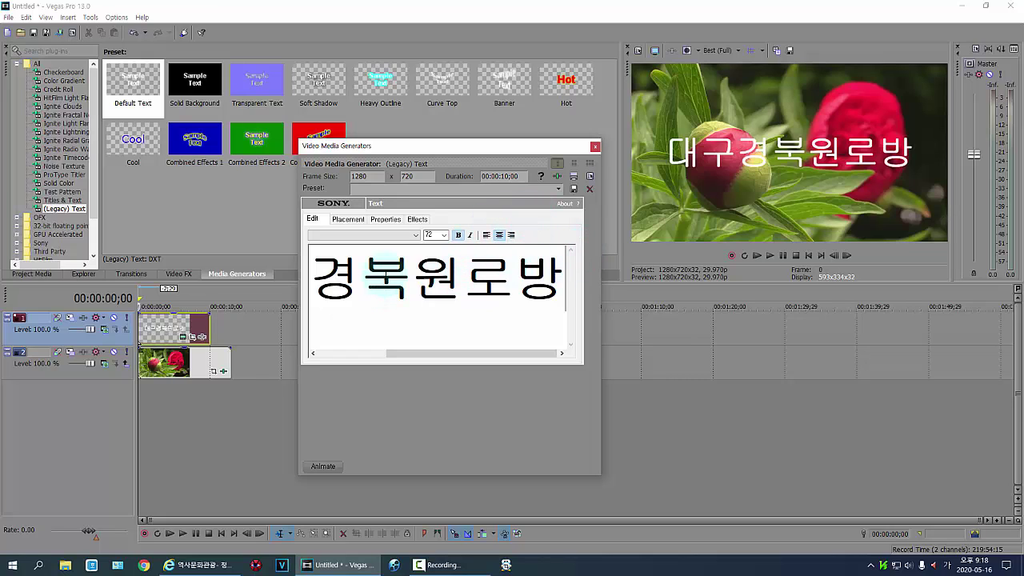
Set the font size of the entire title text to 48.
drag(317, 271, 589, 295)
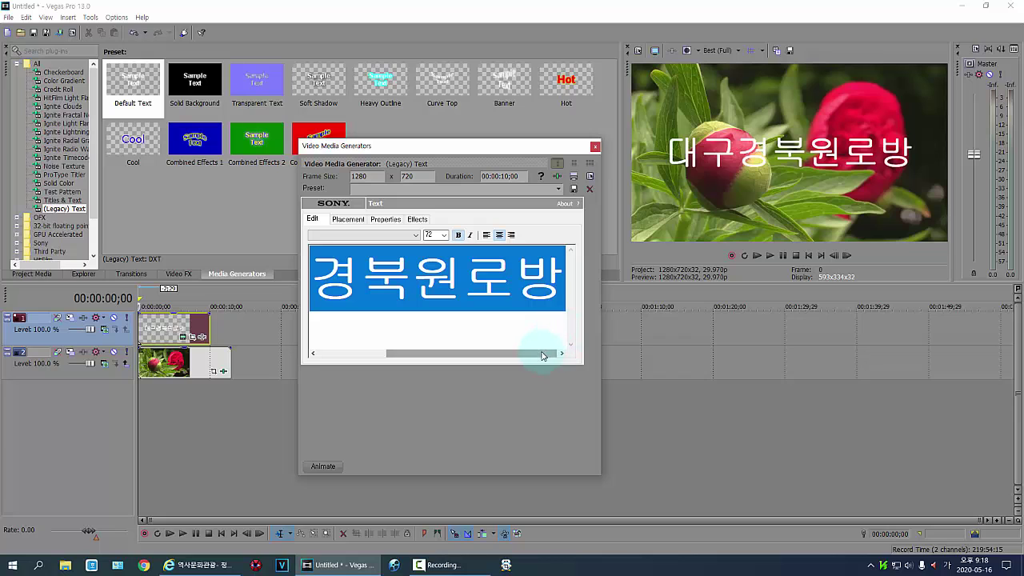
drag(515, 359, 447, 359)
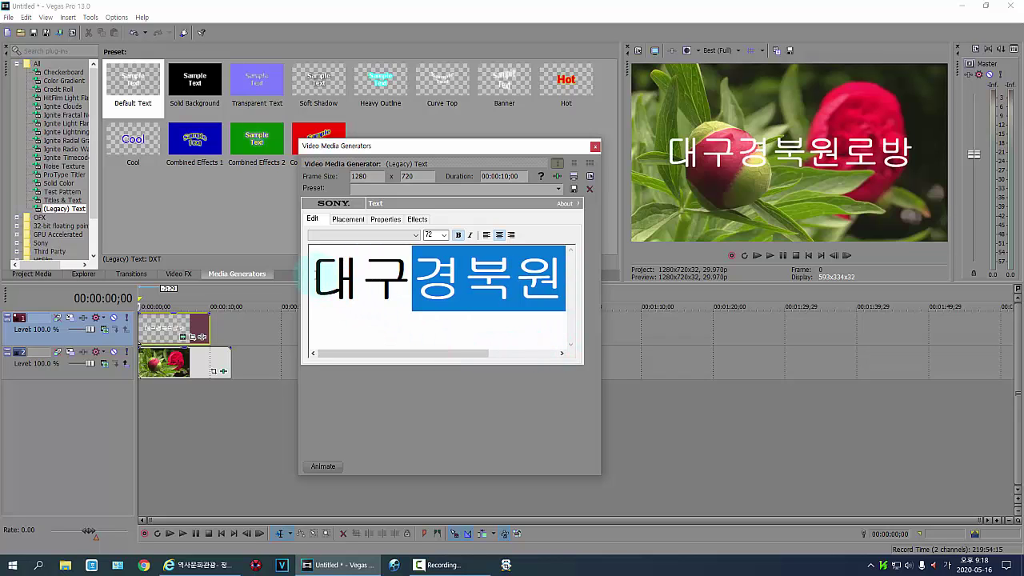
click(312, 275)
drag(312, 276, 656, 290)
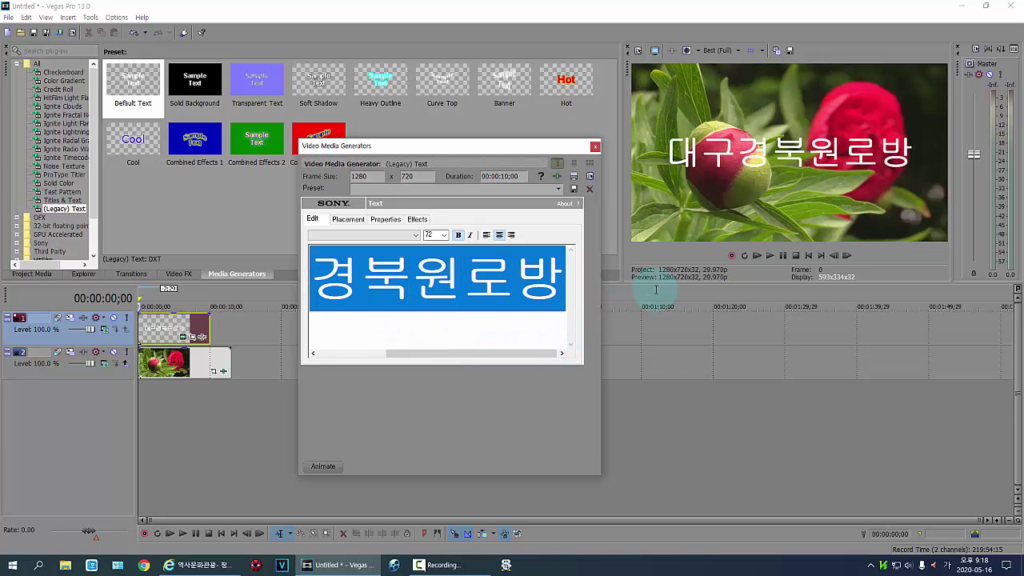
click(445, 235)
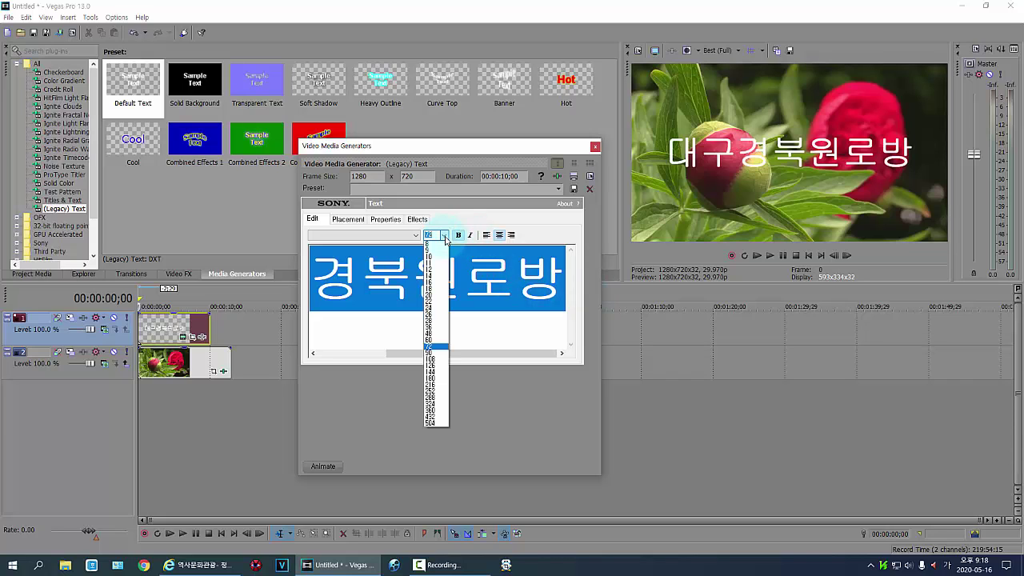
click(441, 337)
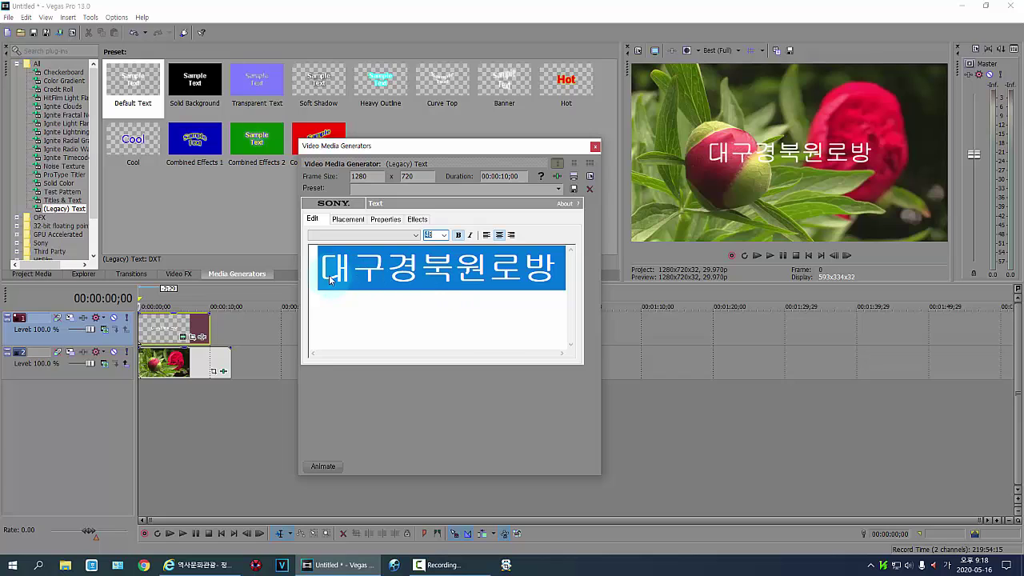
Change the title's font to a중봉체 in bold.
click(459, 235)
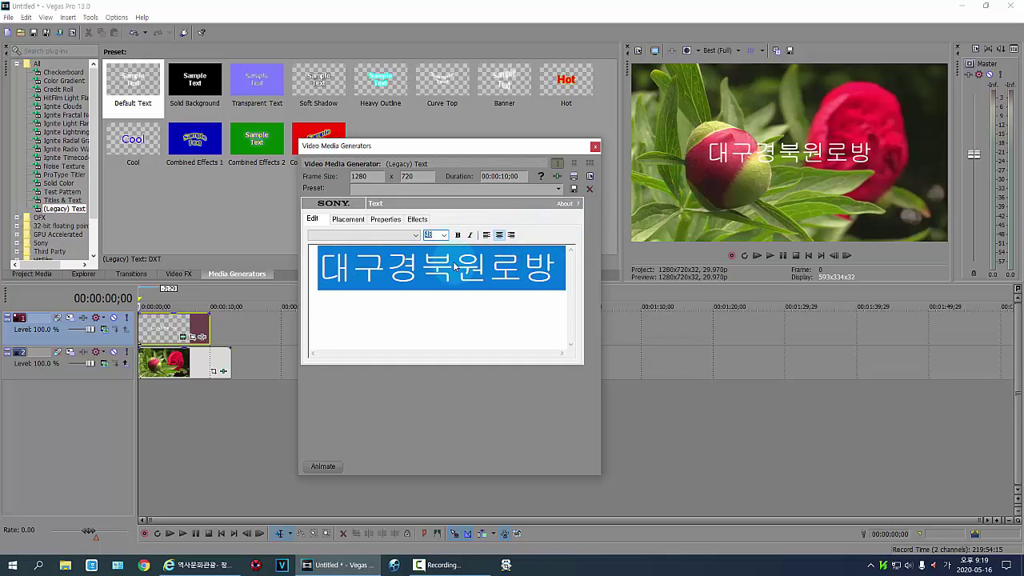
click(415, 235)
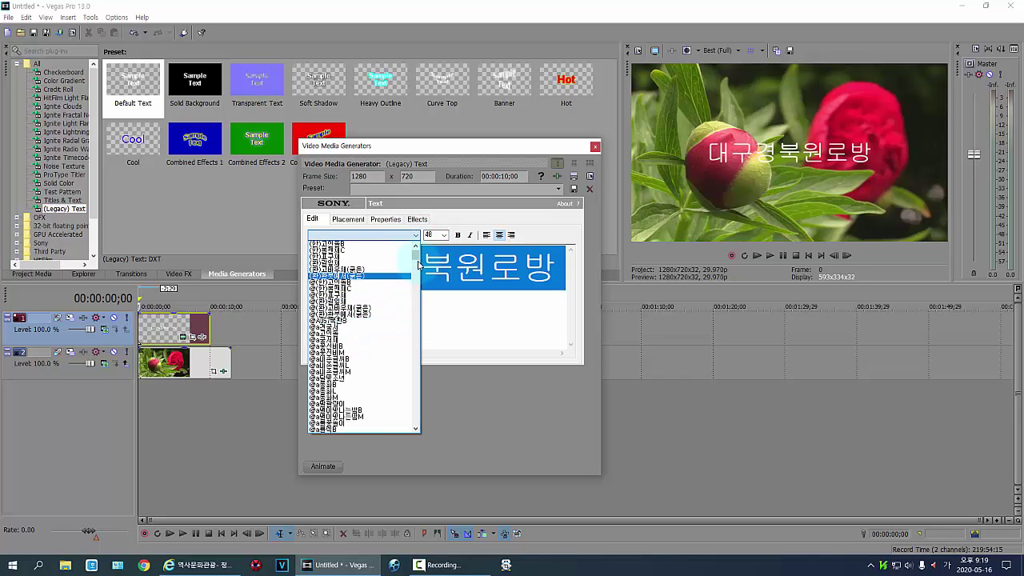
drag(416, 254, 414, 330)
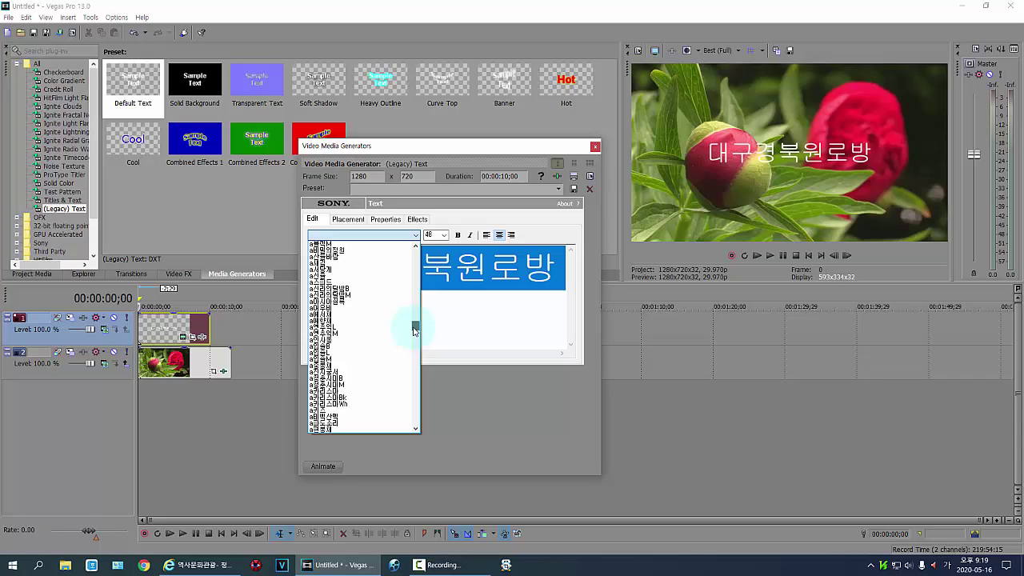
drag(414, 331, 414, 333)
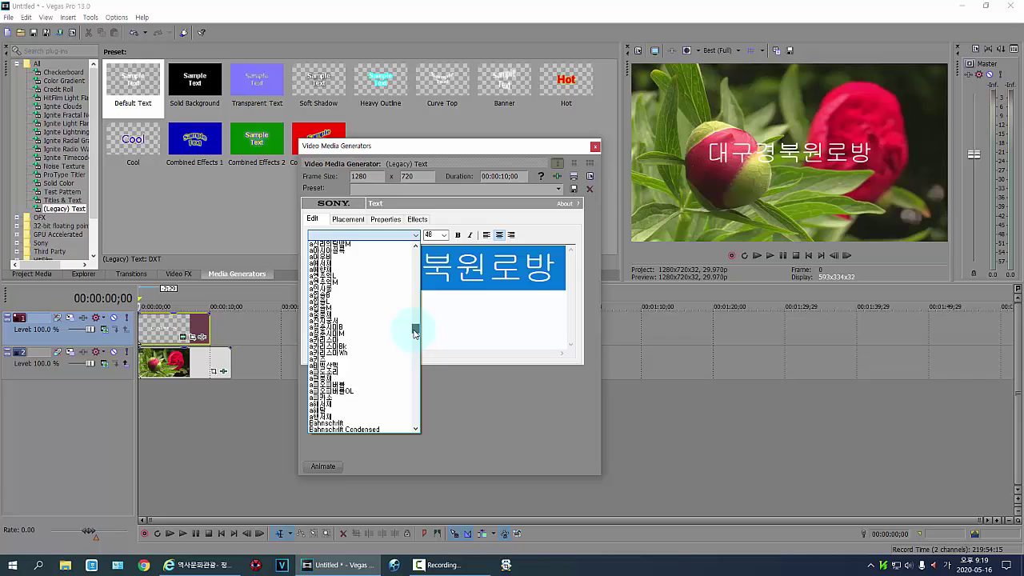
drag(414, 332, 414, 331)
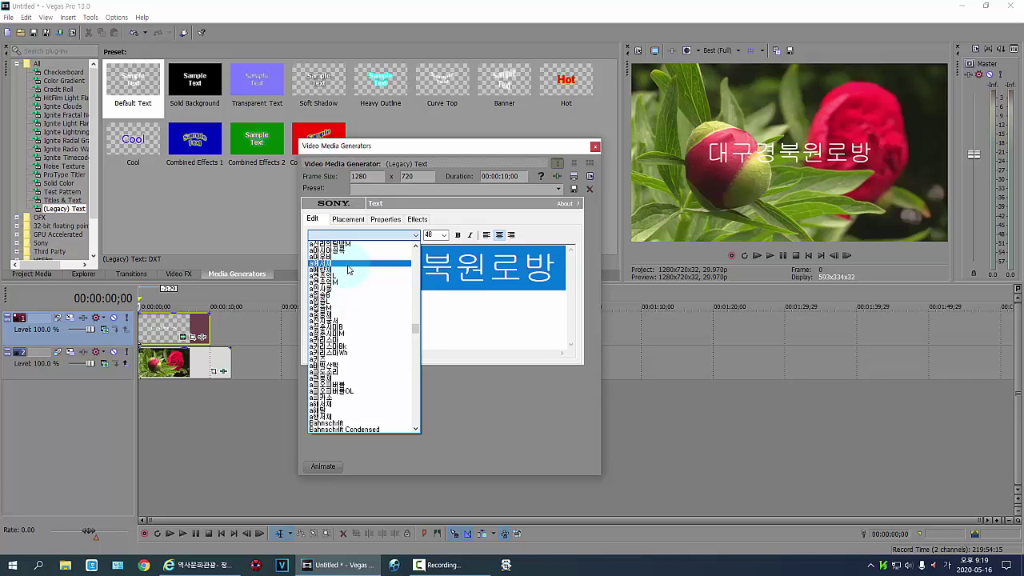
click(354, 318)
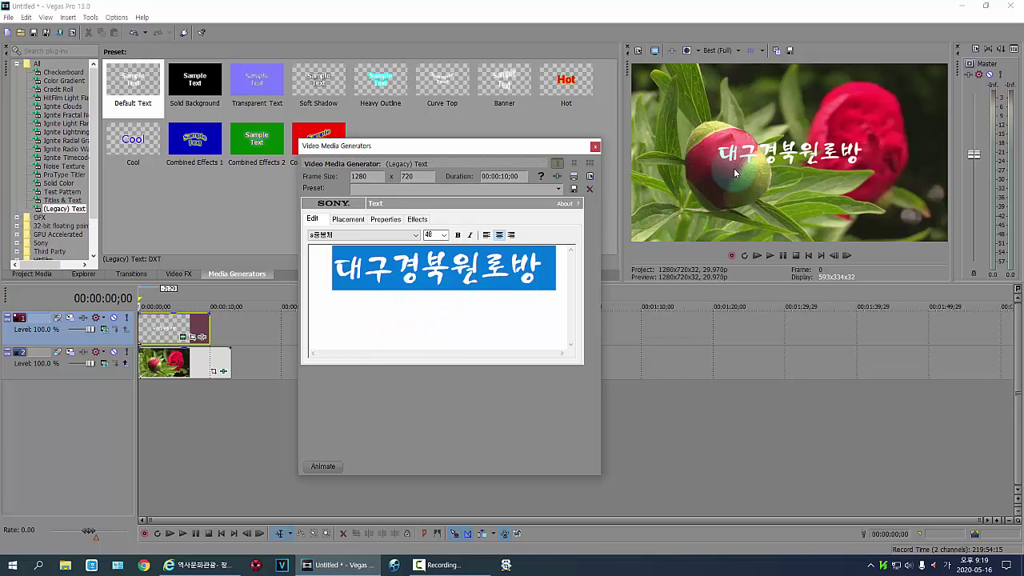
click(459, 236)
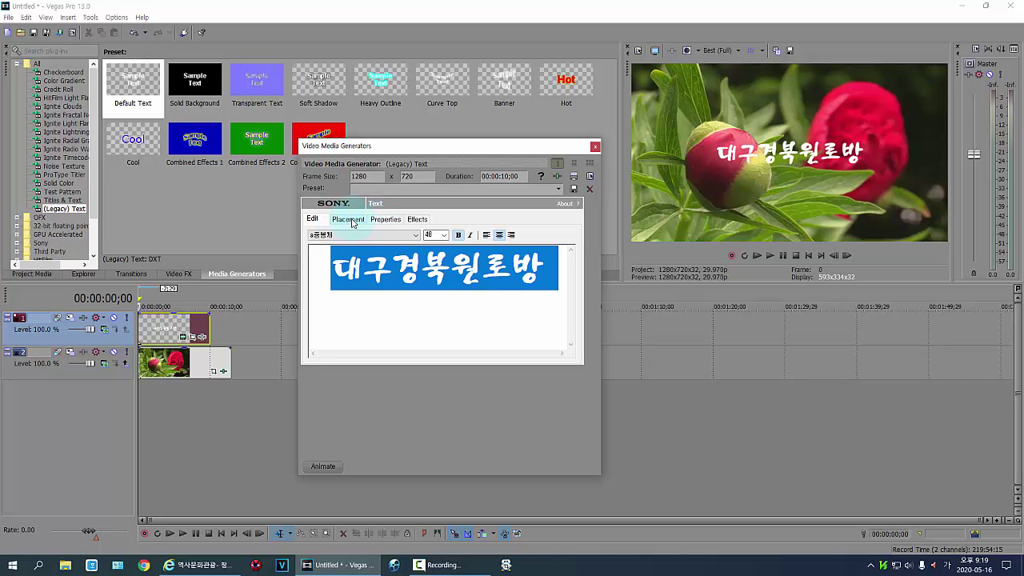
Try adjusting the background color opacity in the title's text properties.
click(390, 220)
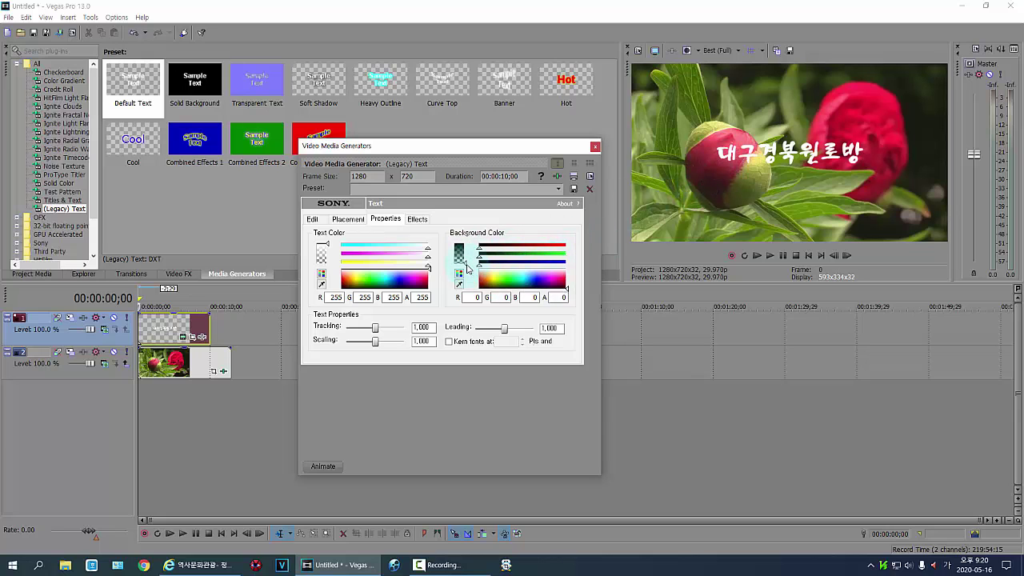
click(459, 248)
drag(474, 251, 472, 276)
click(609, 195)
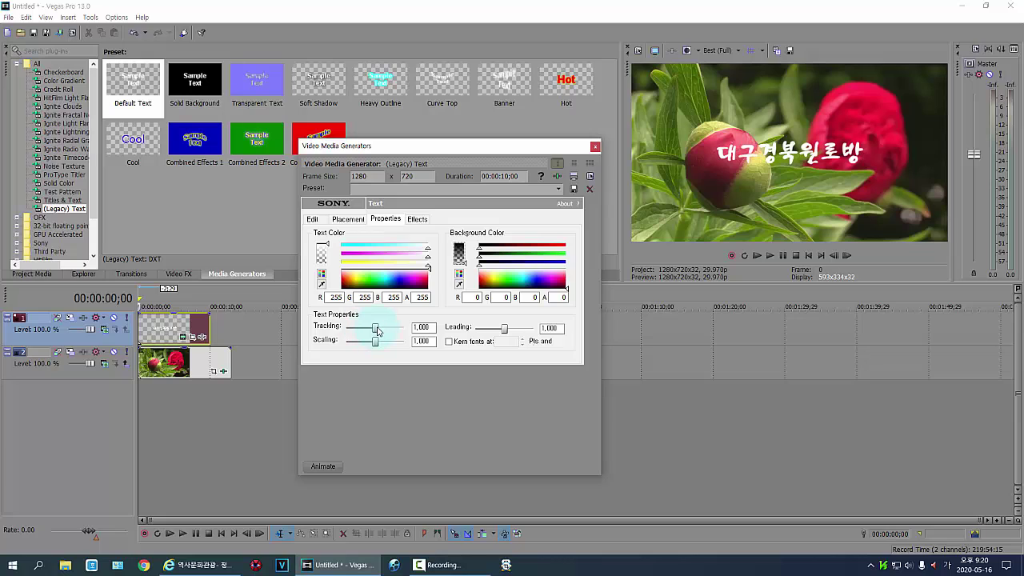
Set the title's tracking to 0.982.
drag(377, 330, 377, 334)
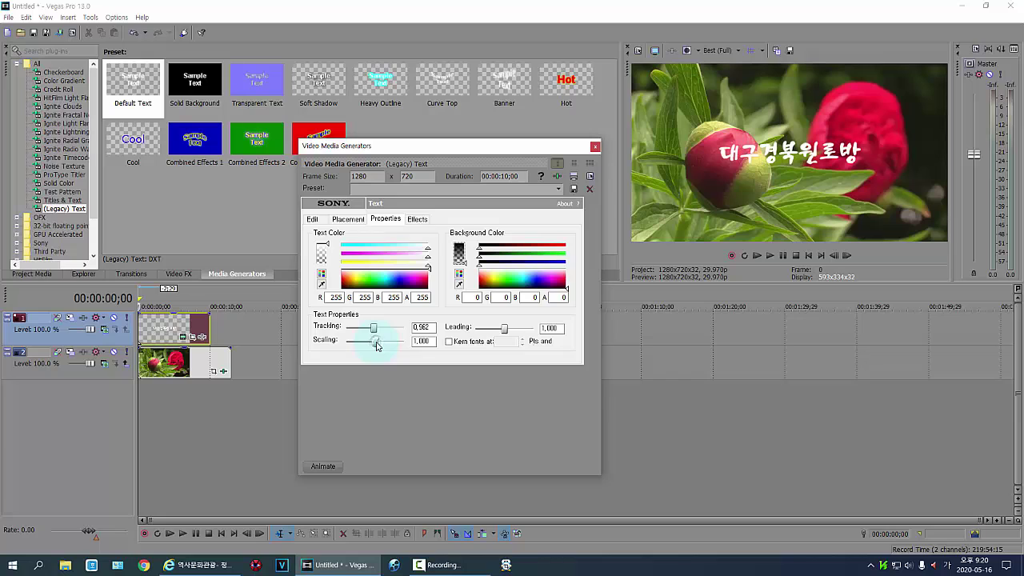
Increase the title's scaling to 1.444 in its text properties.
drag(377, 344, 380, 347)
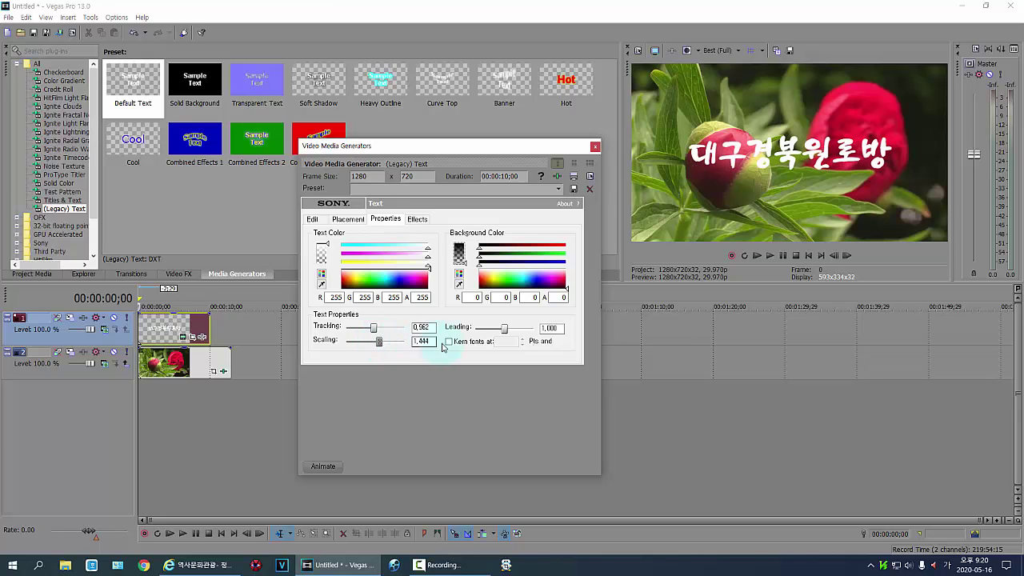
click(504, 332)
Enable the yellow outline on the title and set its text color to dark red with RGB 161, 0, 41.
click(416, 221)
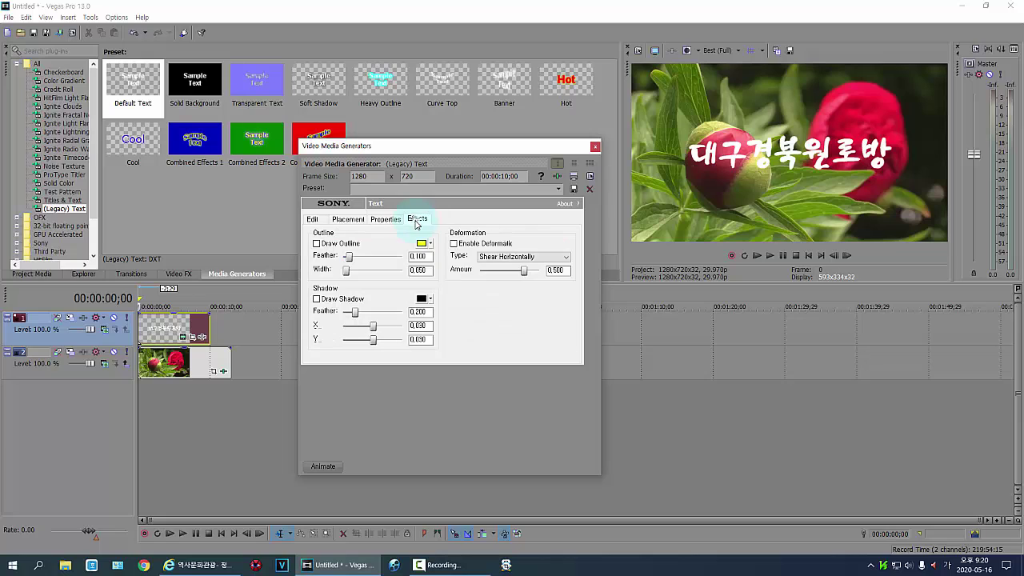
click(316, 244)
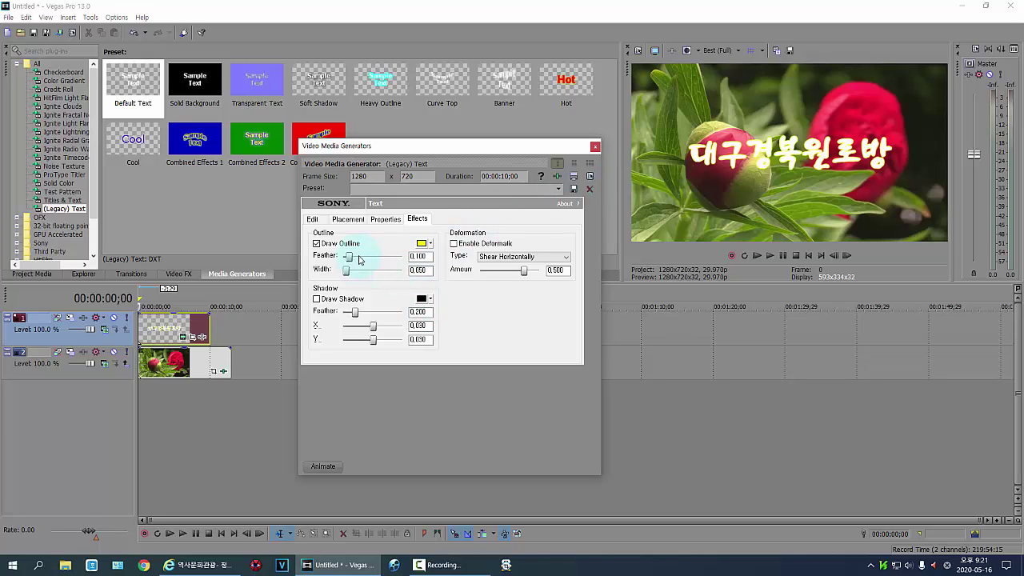
click(385, 220)
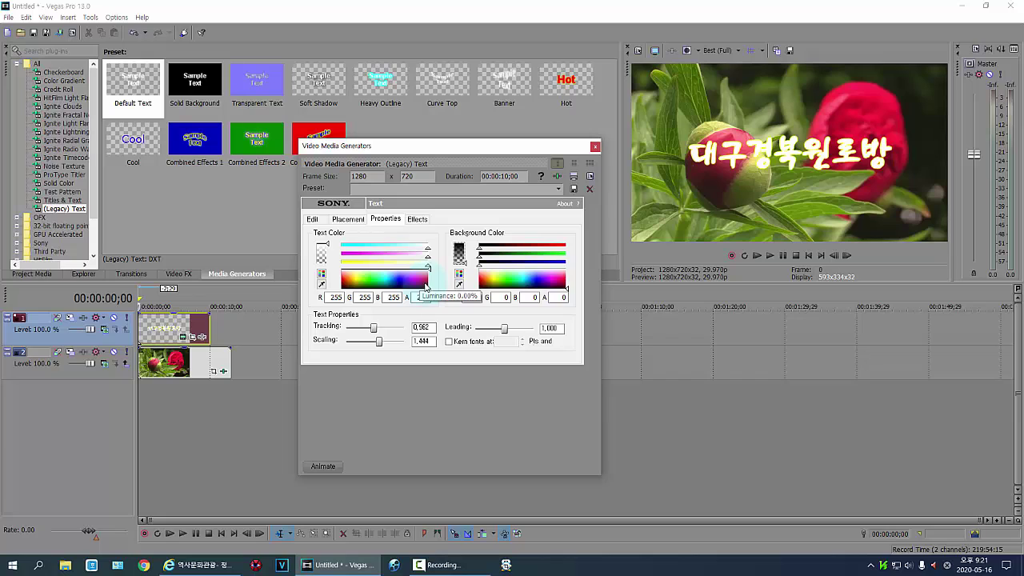
click(425, 286)
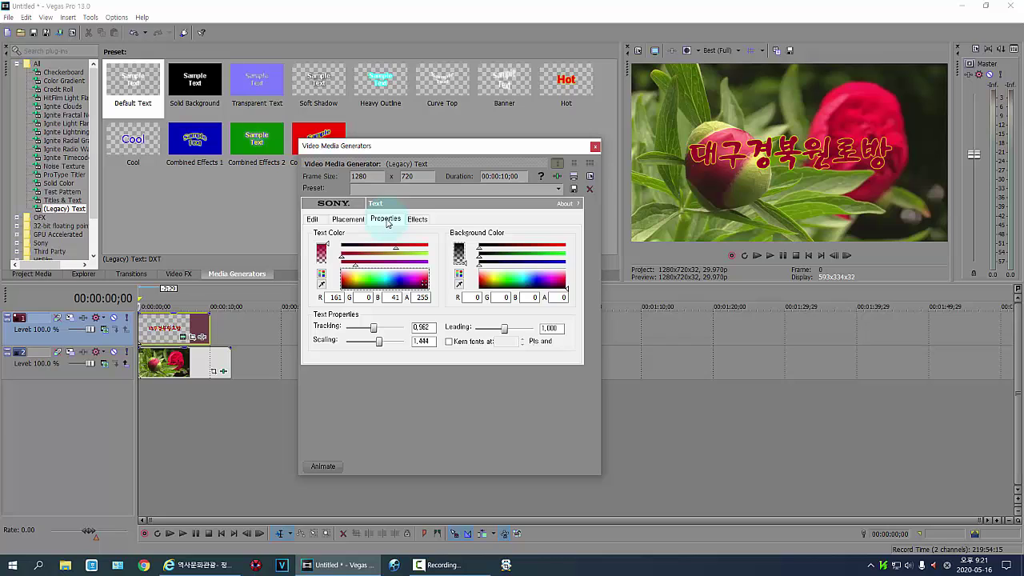
Thicken the title's outline by raising its width to 0.181.
click(352, 220)
click(386, 220)
click(412, 227)
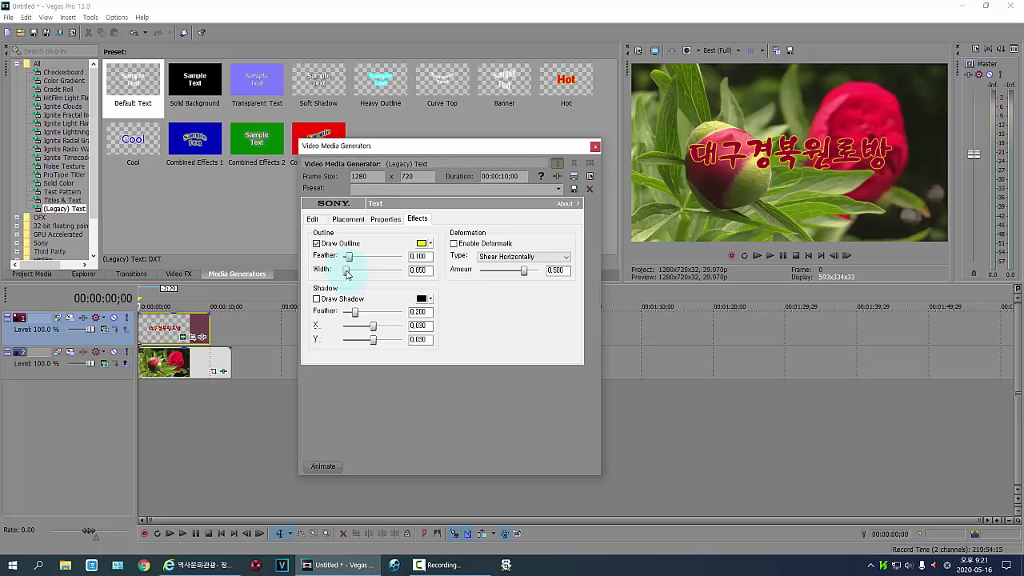
drag(346, 275, 355, 273)
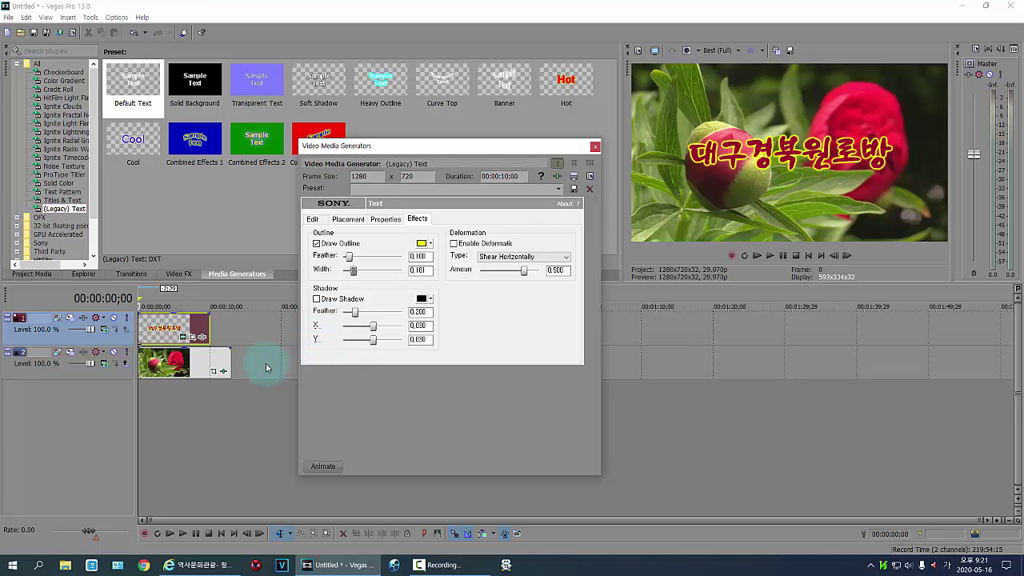
Enable the title's black shadow with X offset 0.163, Y offset 0.127 and feather 0.400.
click(317, 299)
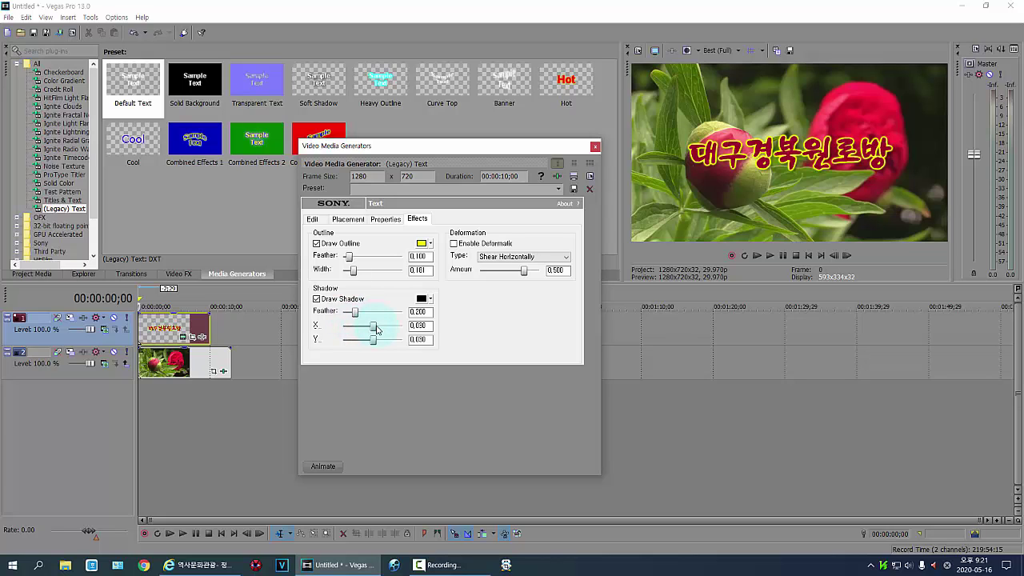
drag(375, 328, 379, 334)
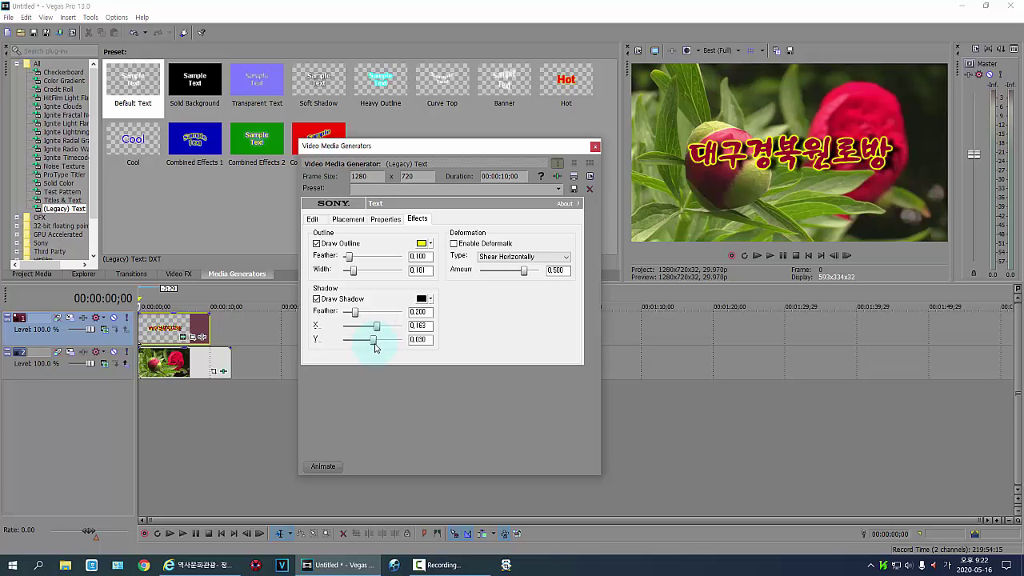
drag(375, 343, 378, 342)
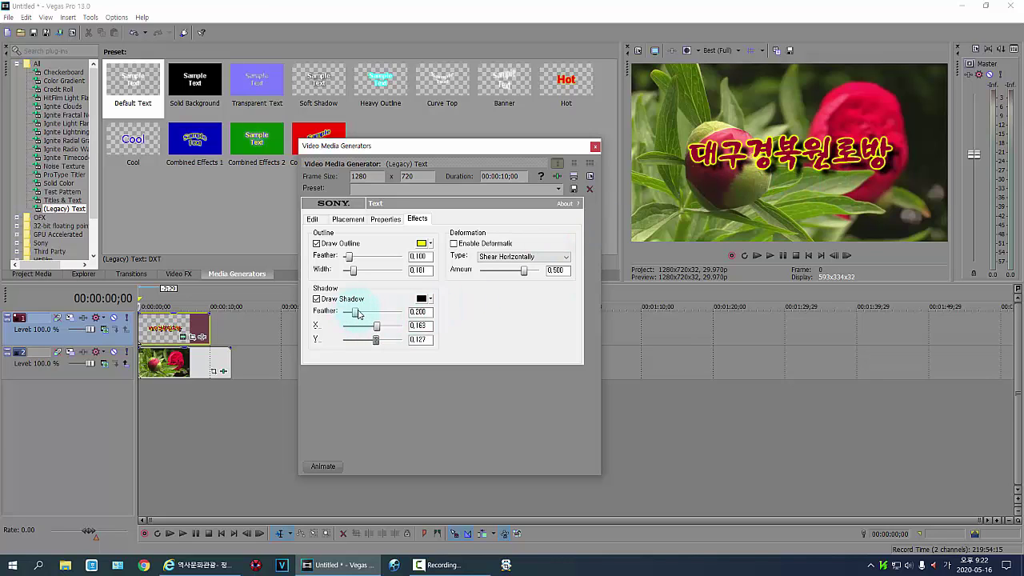
drag(358, 316, 371, 320)
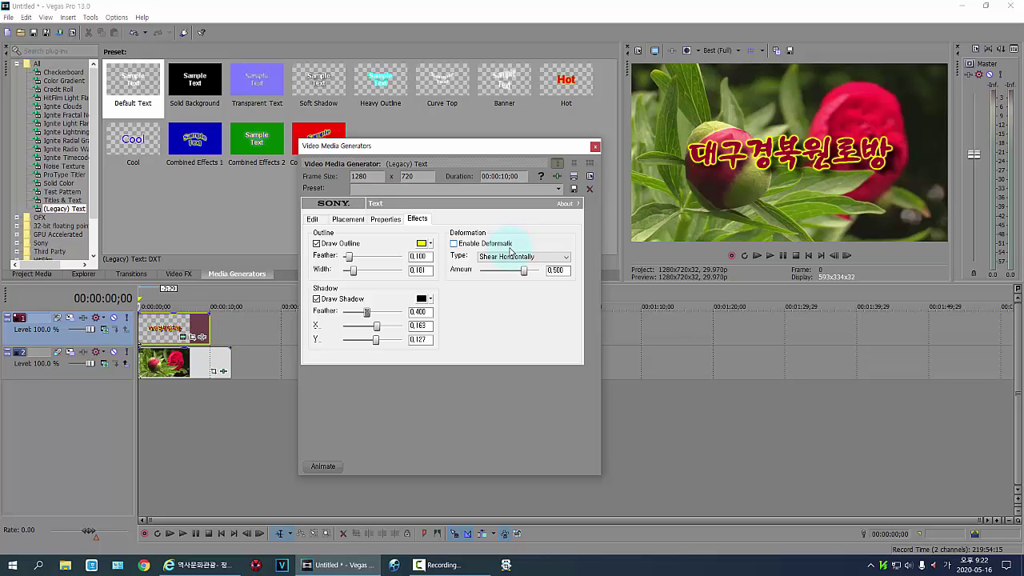
Try a Bend Vertically deformation on the title, testing amounts of 1.000 and -1.000.
click(454, 245)
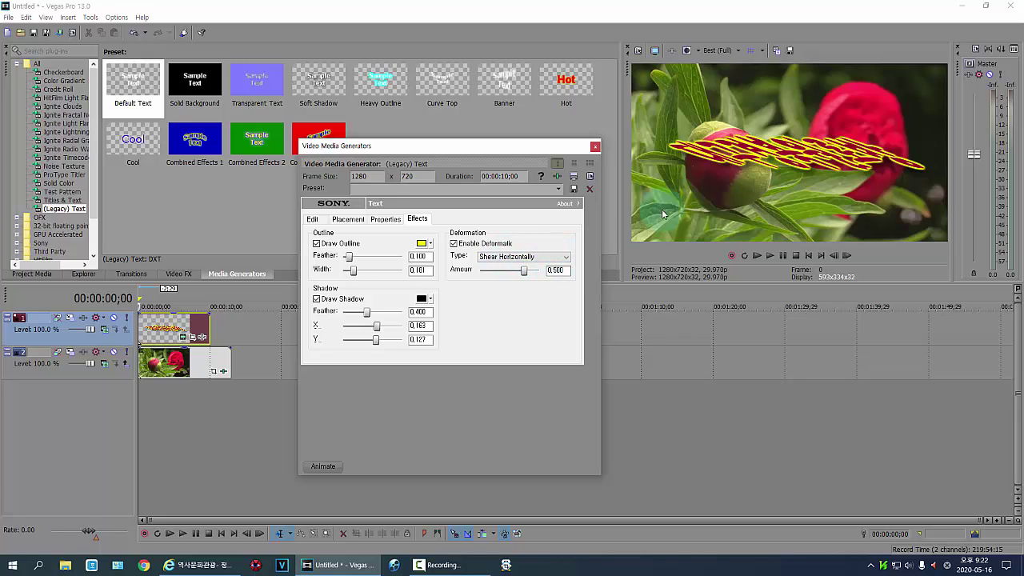
click(568, 257)
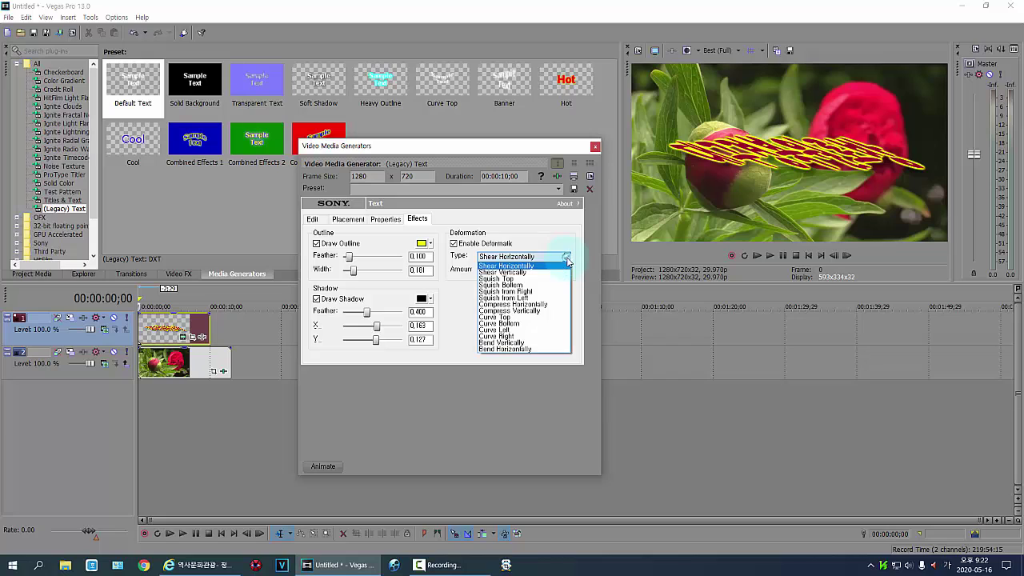
click(546, 344)
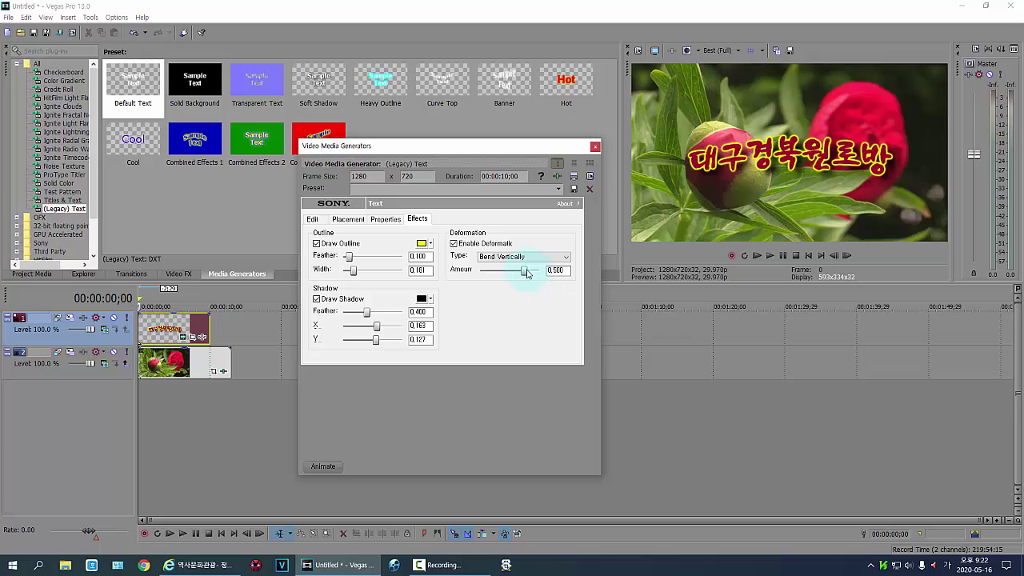
drag(527, 273, 571, 273)
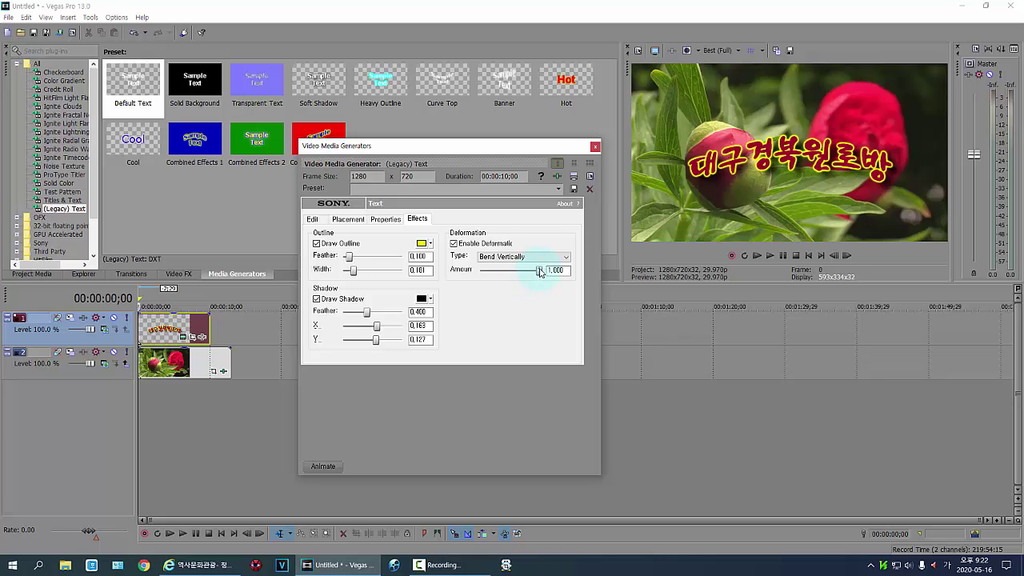
drag(539, 272, 464, 290)
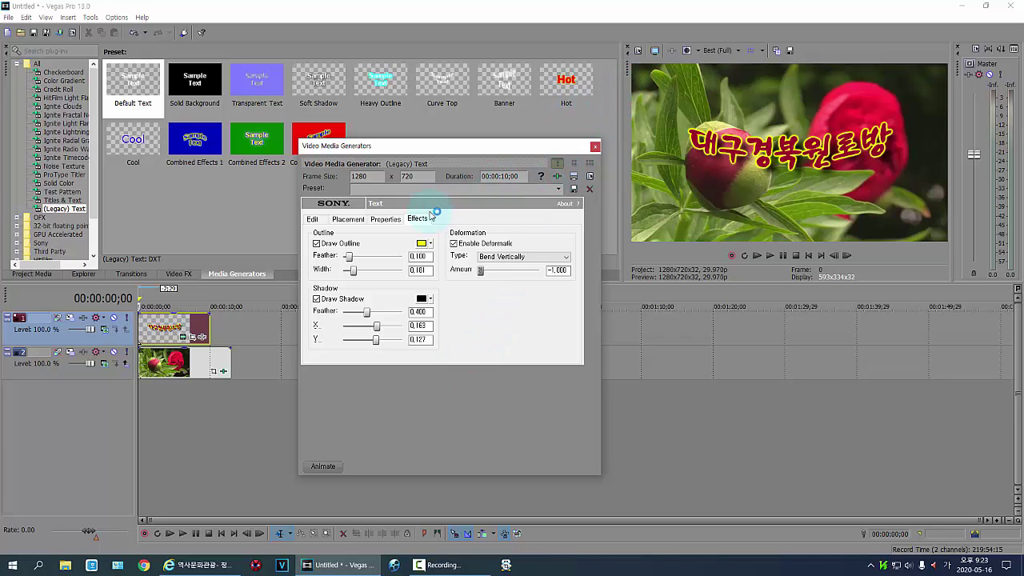
Shift the title slightly up and left in the frame, to about X -0.044 and Y -0.055.
click(317, 220)
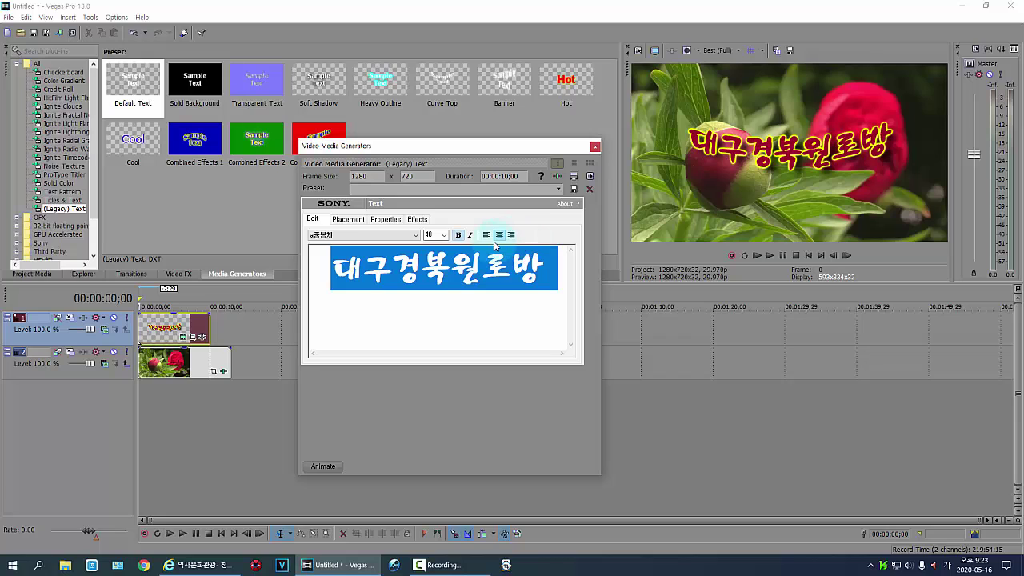
click(350, 221)
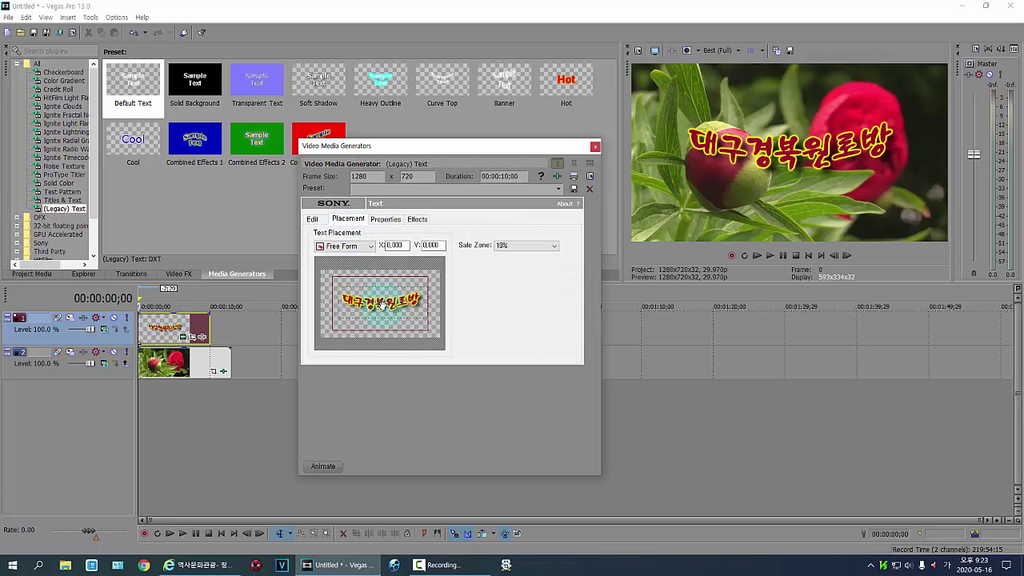
mouse_move(383, 305)
mouse_down()
mouse_move(382, 293)
mouse_move(379, 305)
mouse_up()
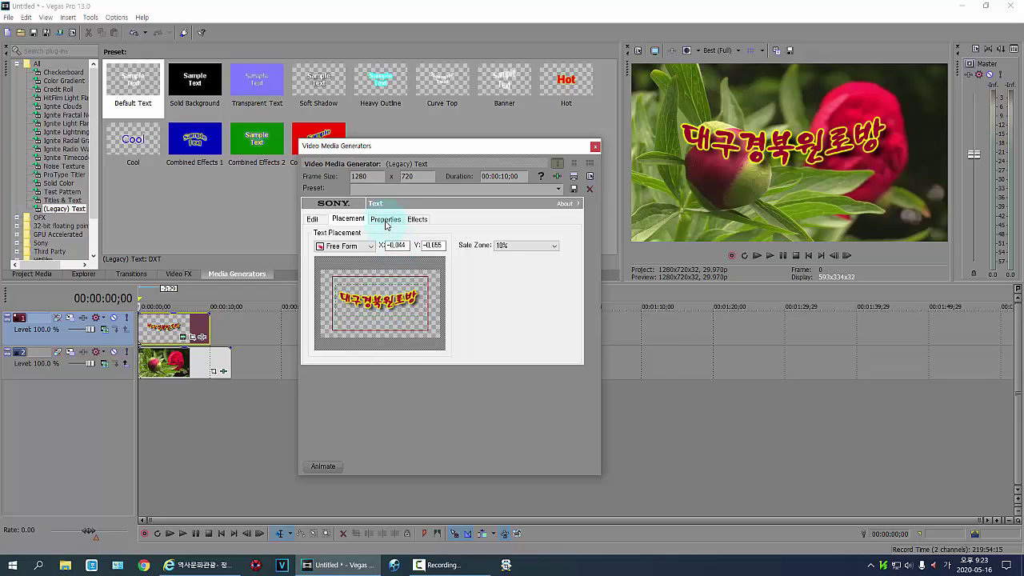
Turn off the title's deformation effect.
click(417, 219)
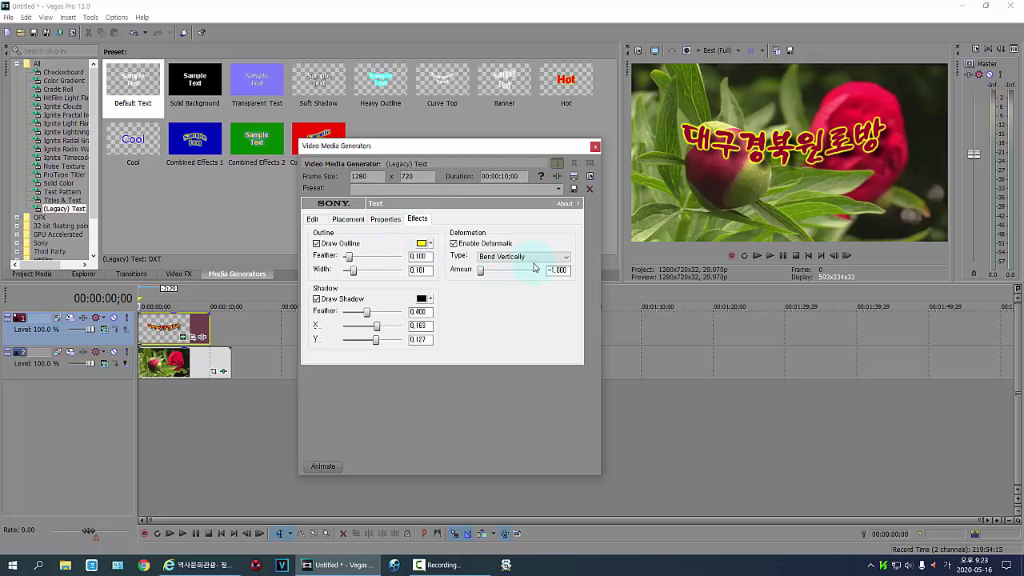
click(454, 243)
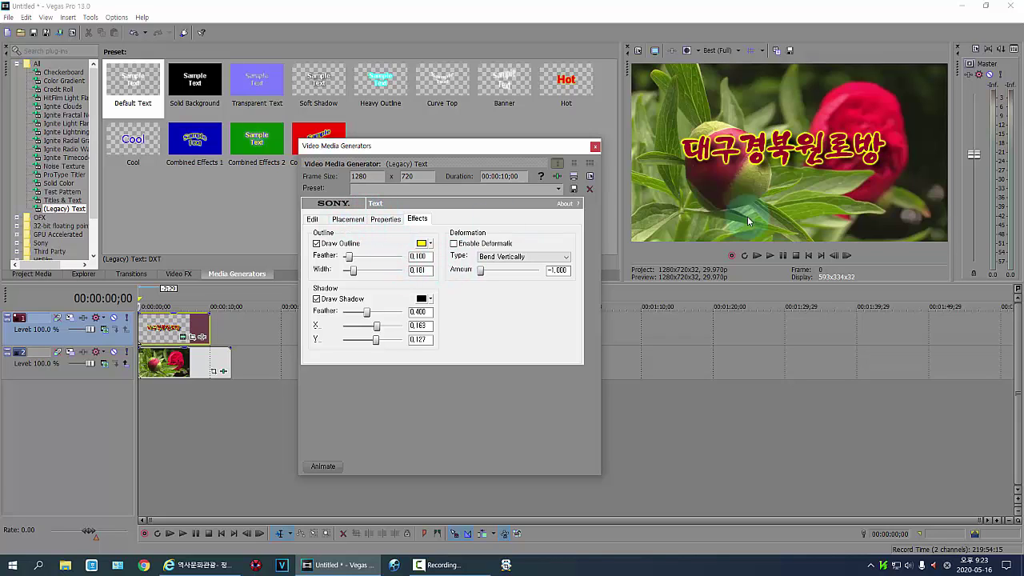
Reduce the font size of the title text to 40.
click(312, 221)
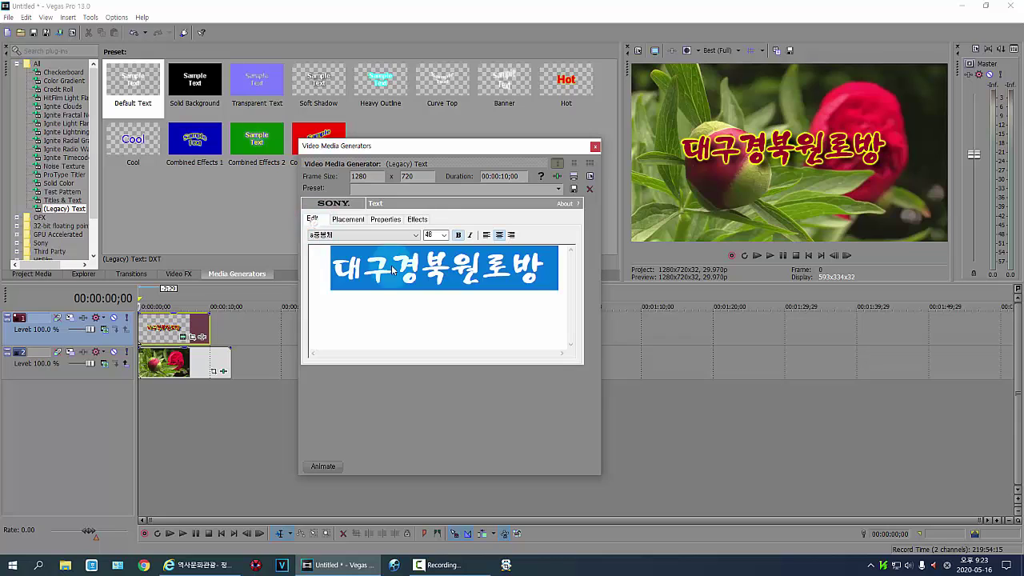
click(445, 236)
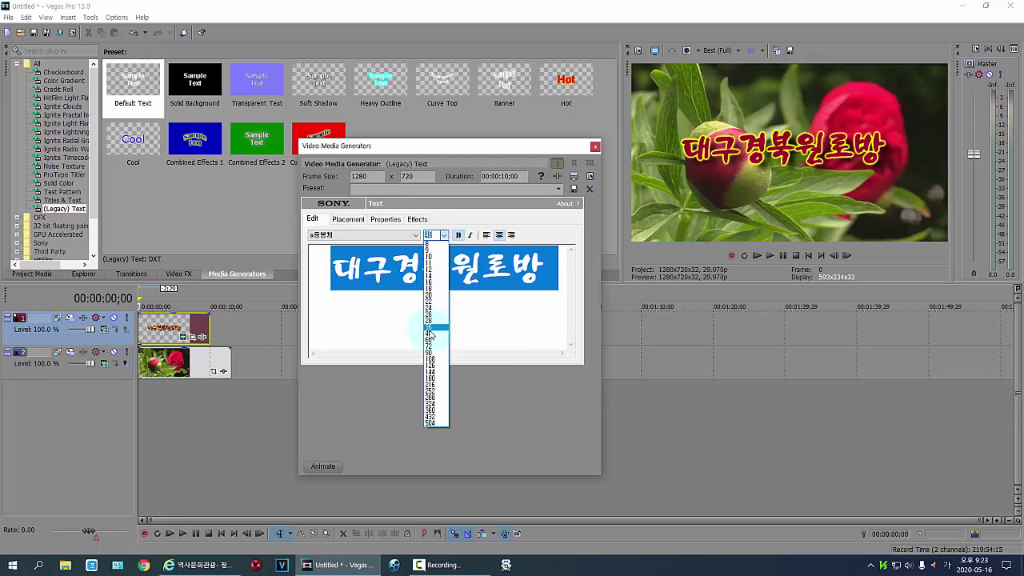
click(437, 234)
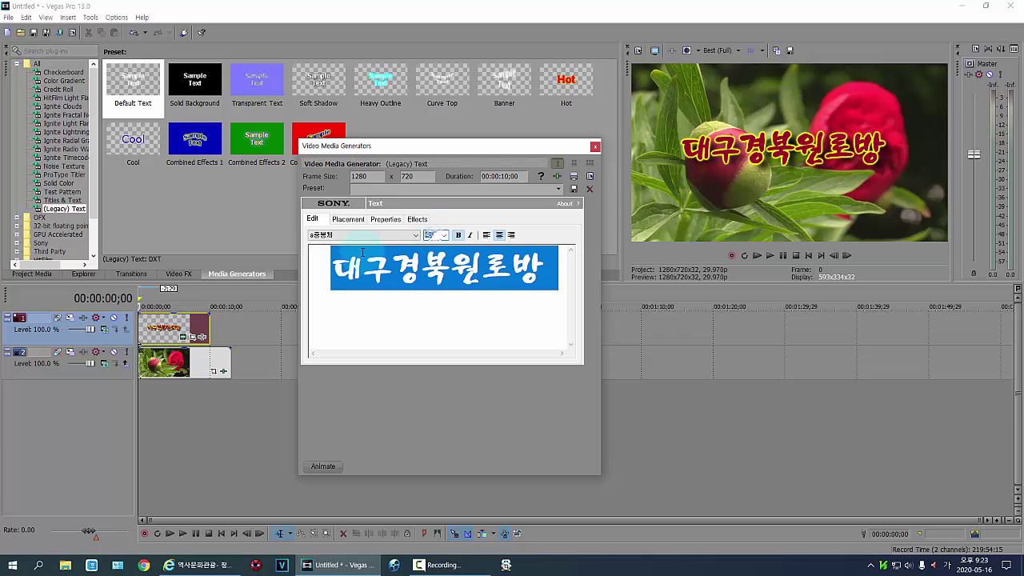
key(Return)
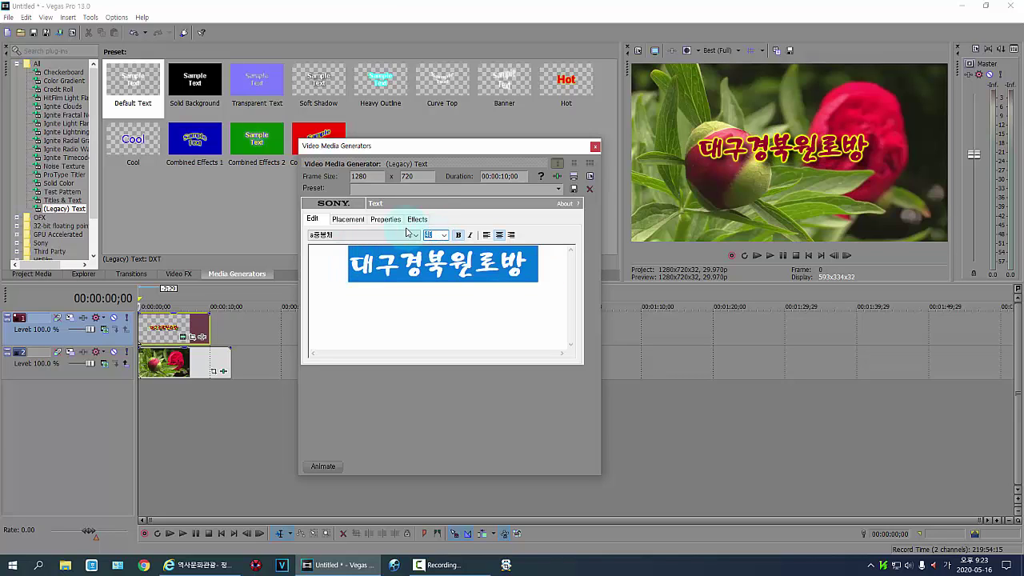
Move the title up to about Y -0.308 and set its X placement to 0.
click(353, 221)
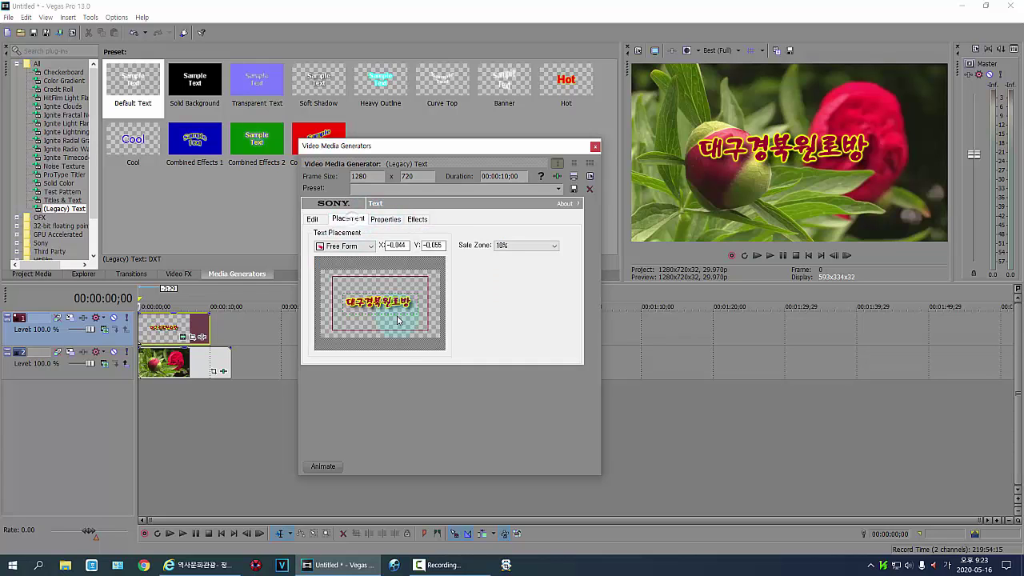
drag(395, 305, 394, 297)
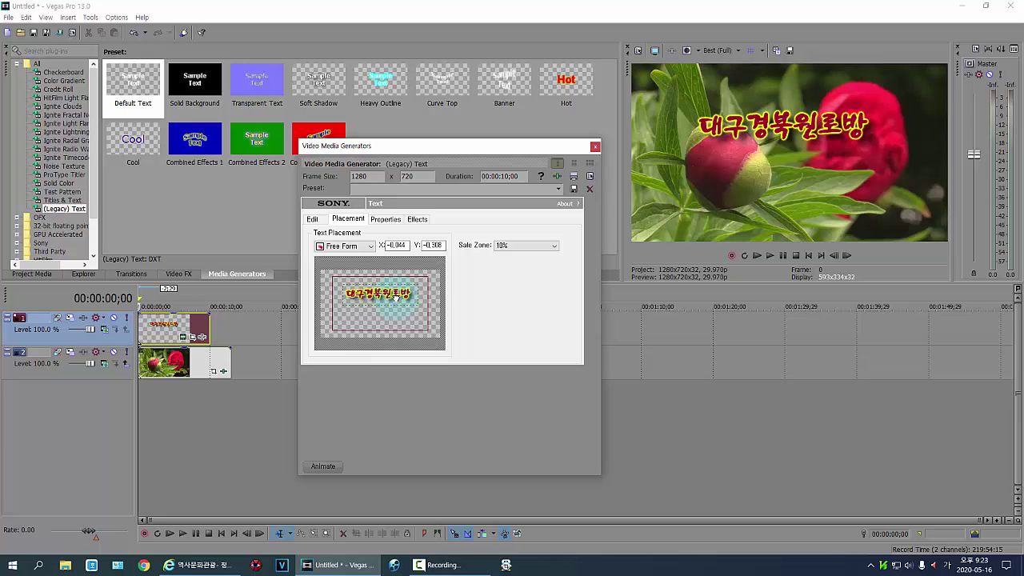
click(406, 246)
drag(407, 245, 365, 246)
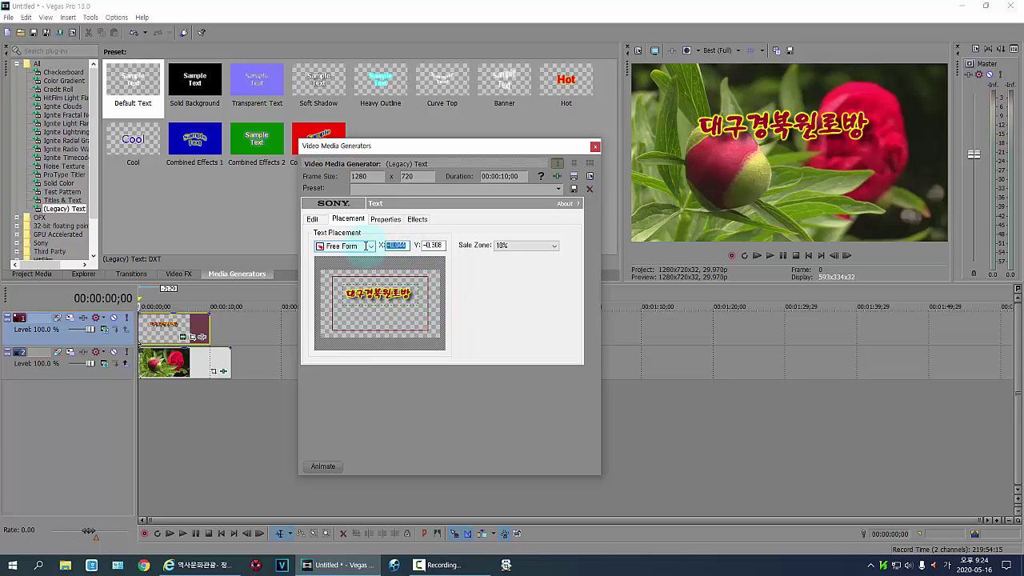
text(0)
key(Return)
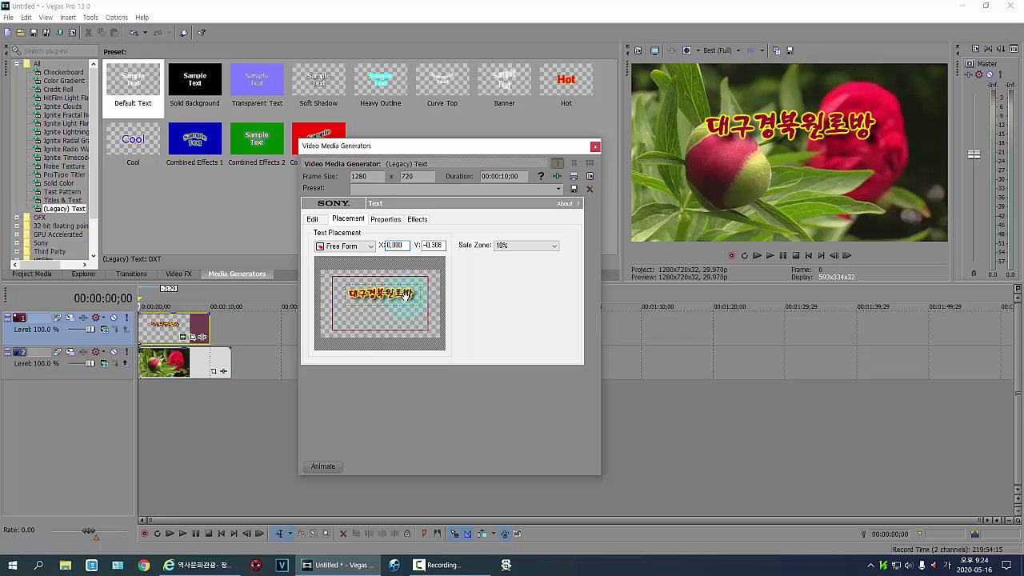
Lower the title slightly to about Y -0.229 and center it horizontally with an X placement of 0.
drag(404, 298, 405, 297)
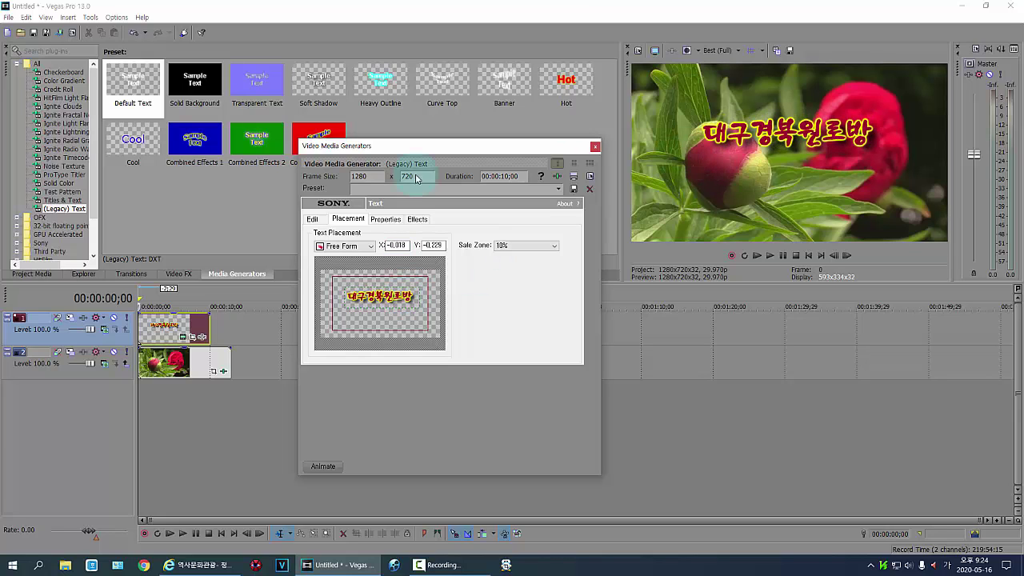
drag(411, 246, 350, 253)
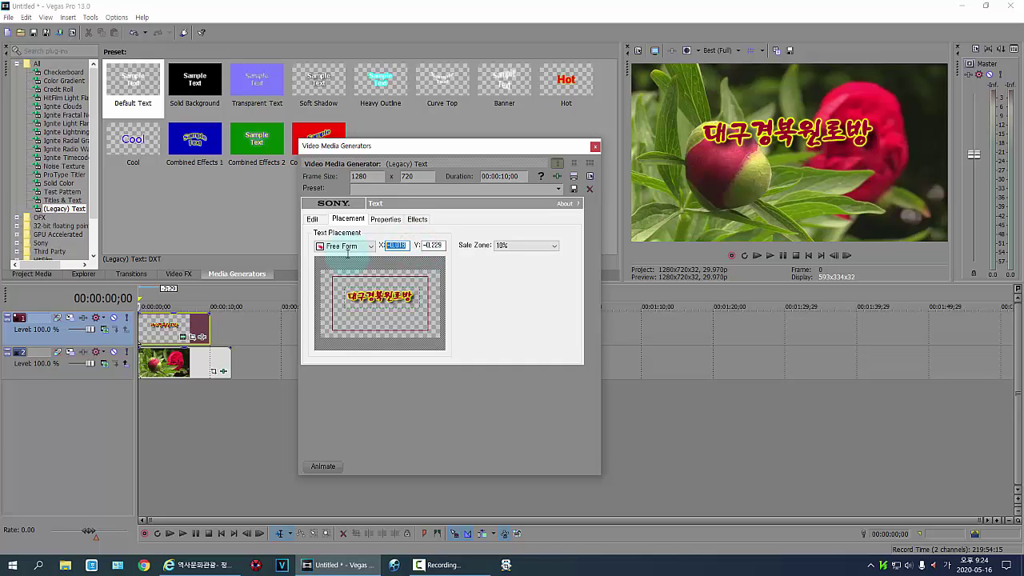
text(0)
key(Return)
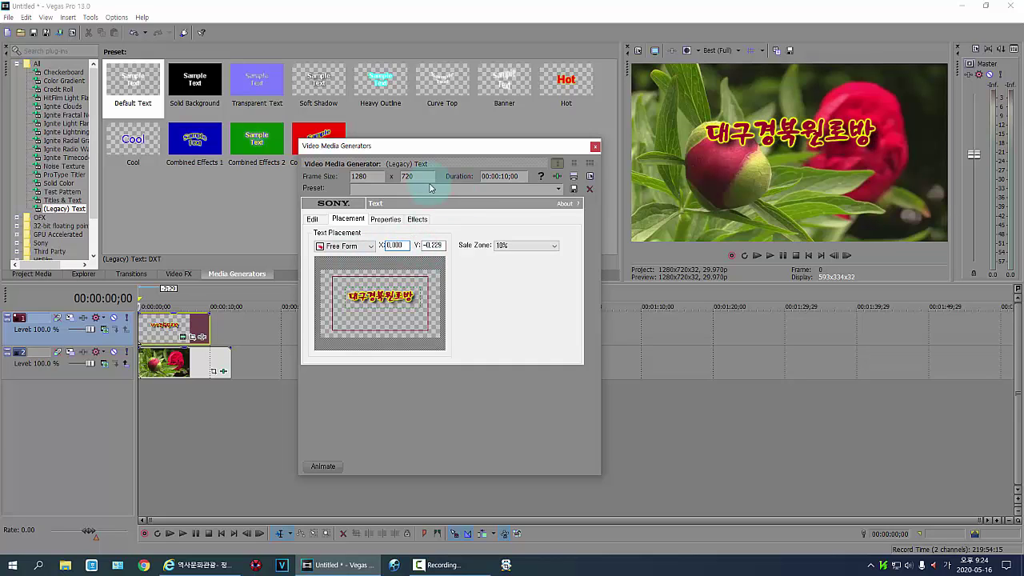
click(417, 220)
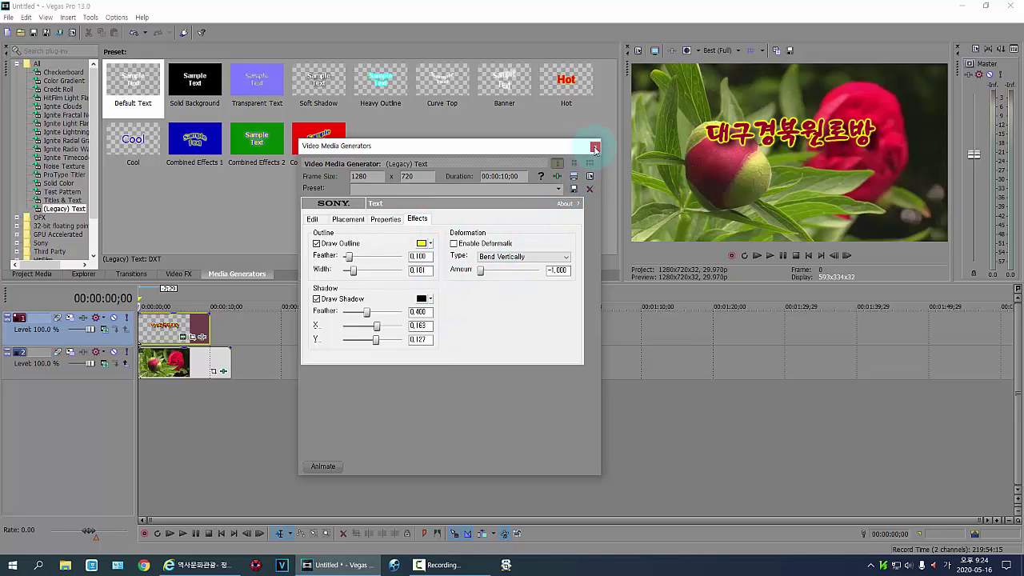
click(349, 220)
click(346, 296)
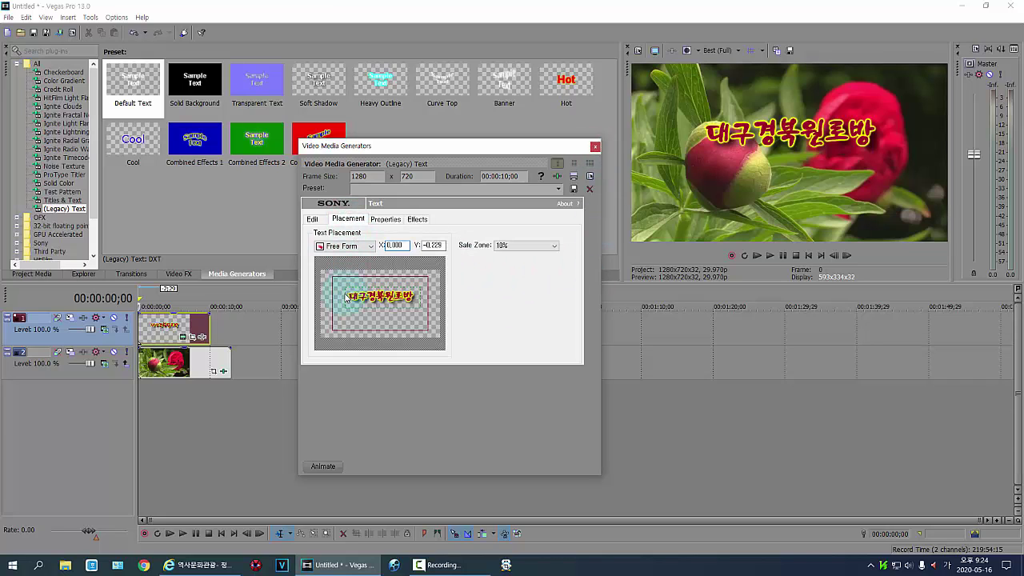
click(387, 296)
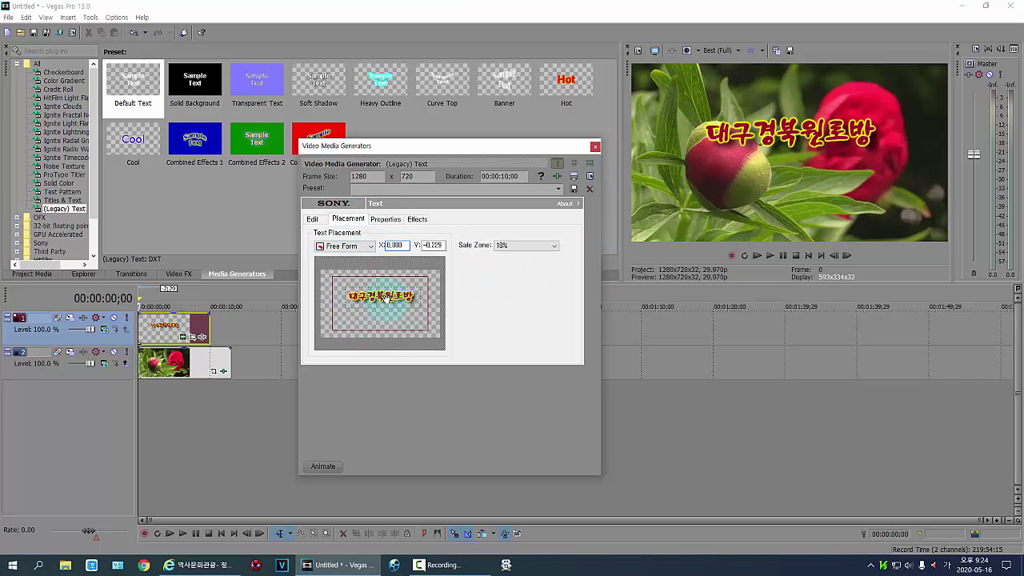
Turn on animation for the title and place it below the frame at the start, at about Y 1.553 with X 0.
click(325, 468)
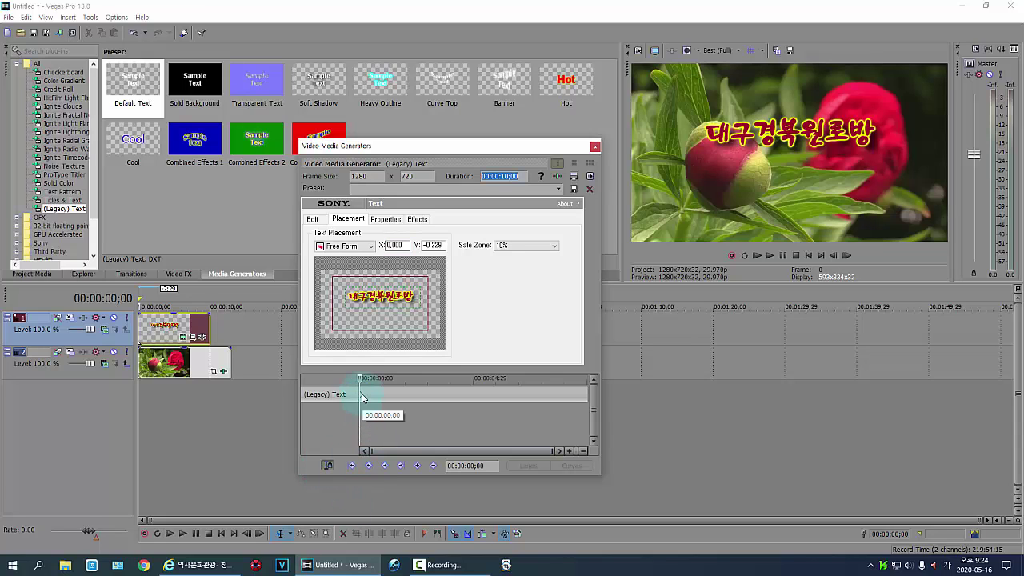
click(395, 296)
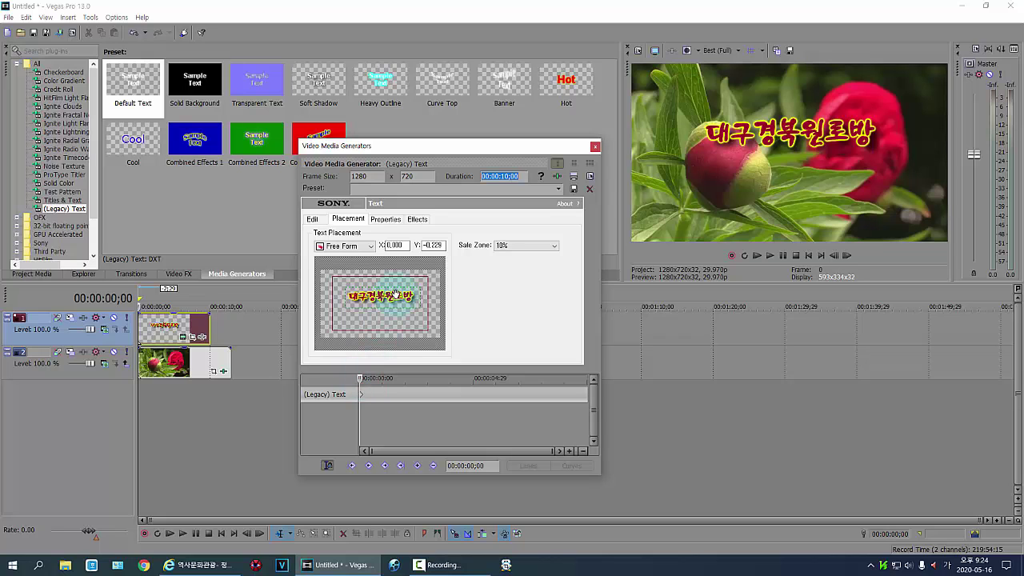
drag(398, 296, 395, 364)
click(405, 262)
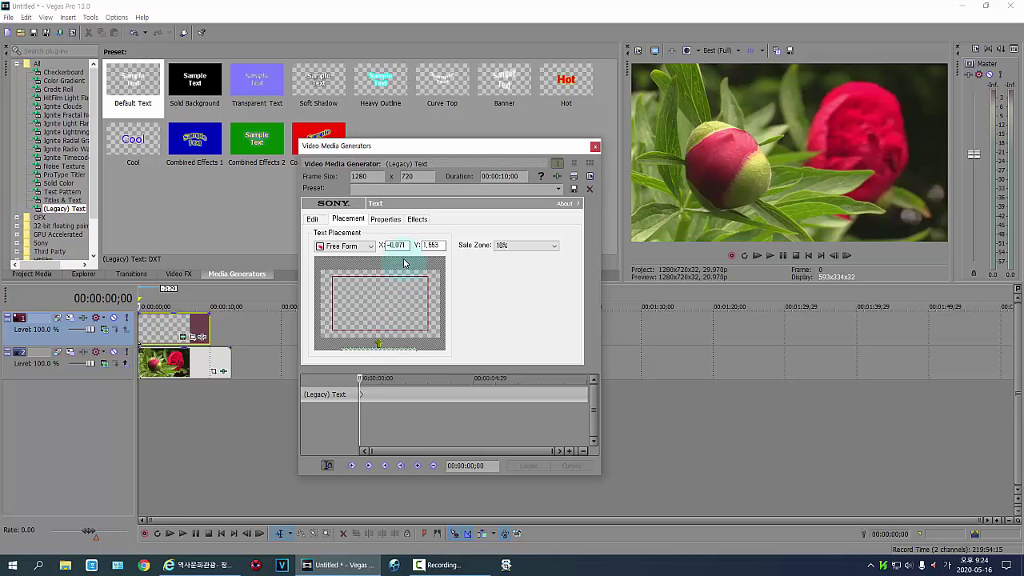
double_click(397, 245)
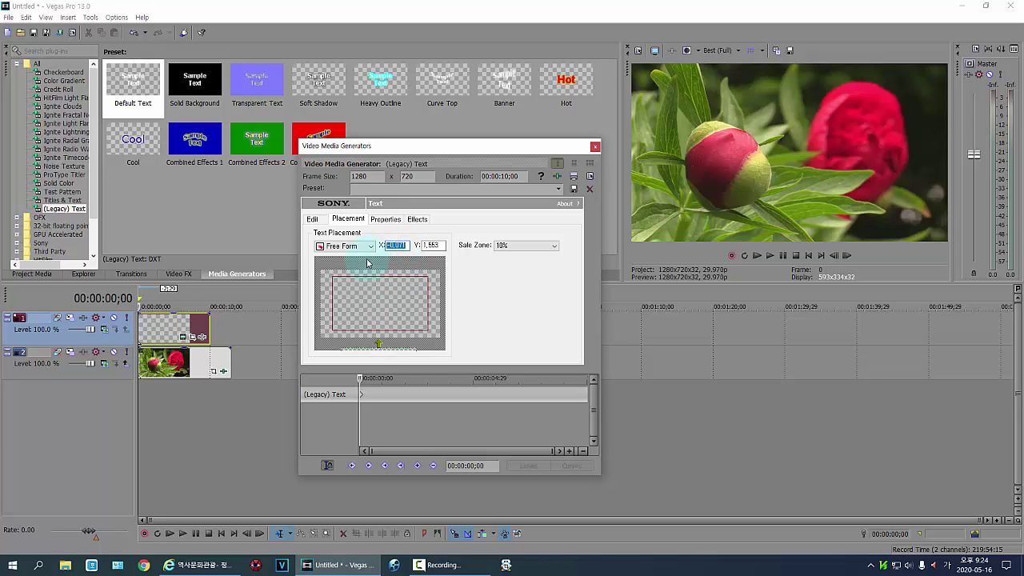
text(0)
key(Return)
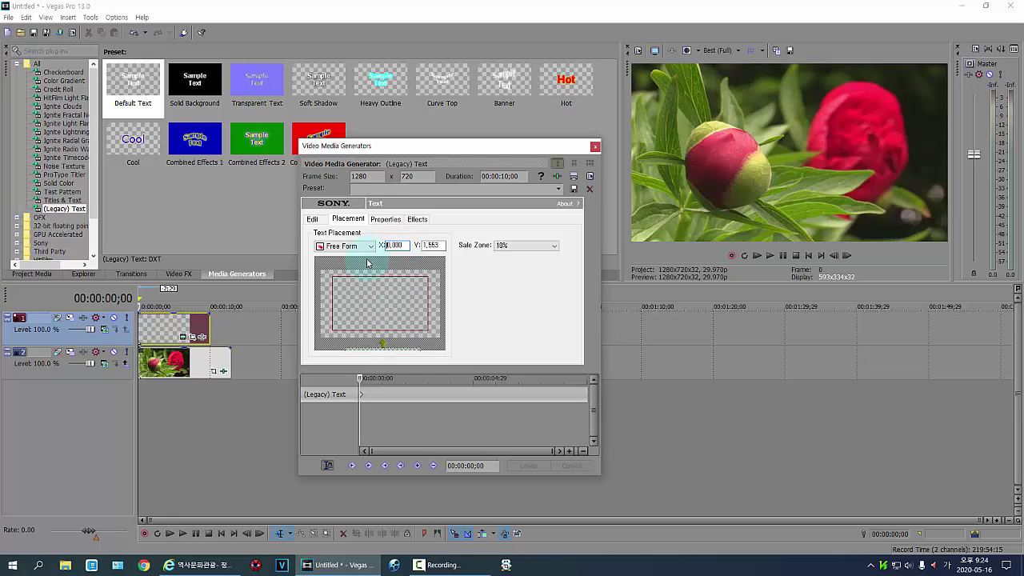
Keyframe the title at 00:00:02;00, moving it up into the frame to about Y -0.355 with X 0.
click(406, 393)
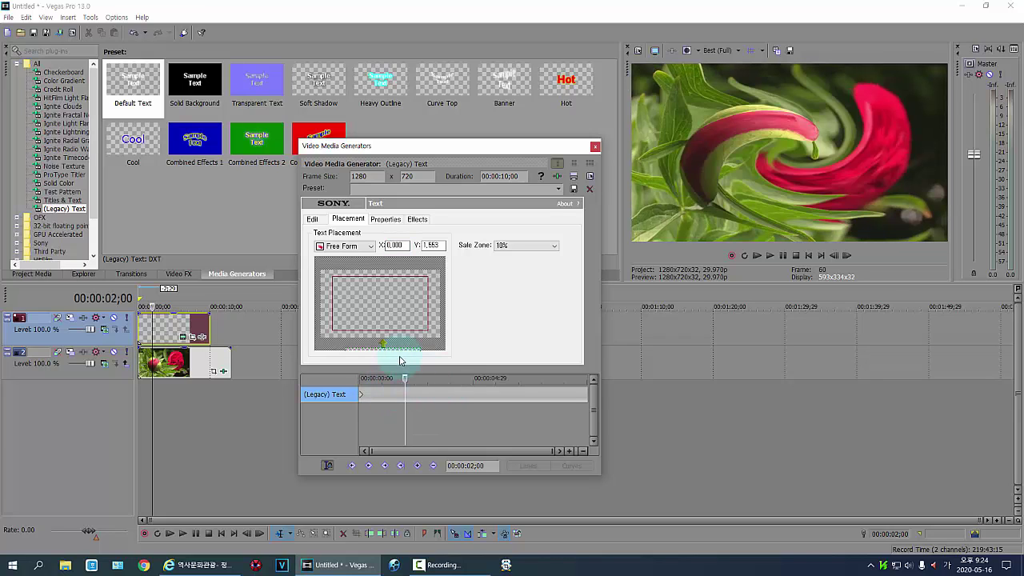
drag(384, 343, 383, 293)
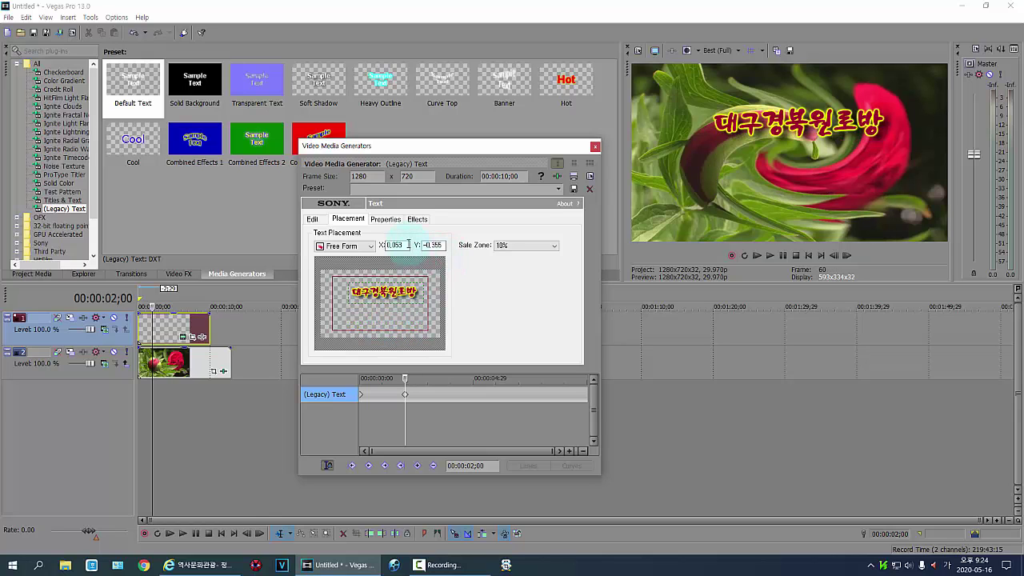
double_click(407, 244)
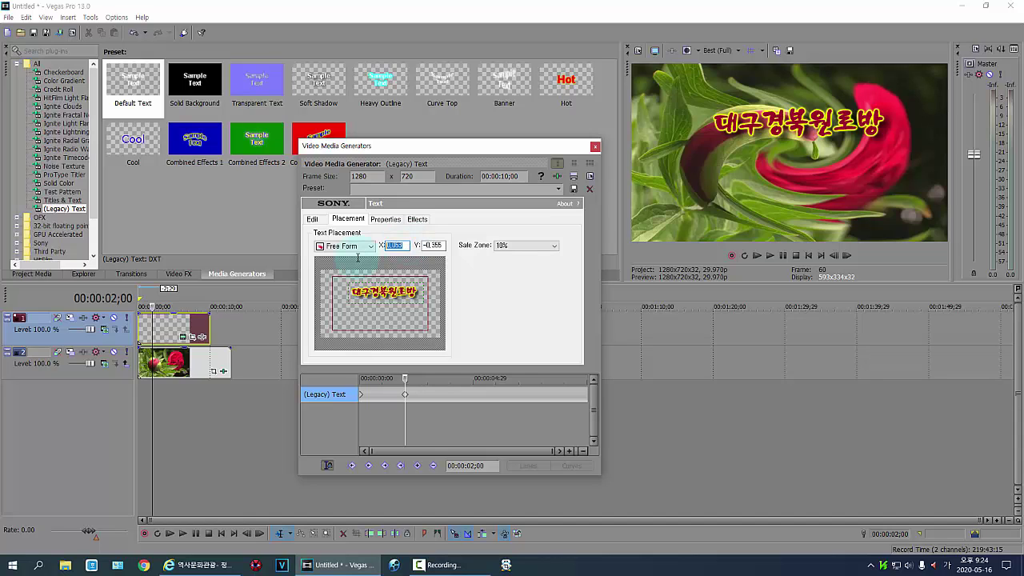
key(Return)
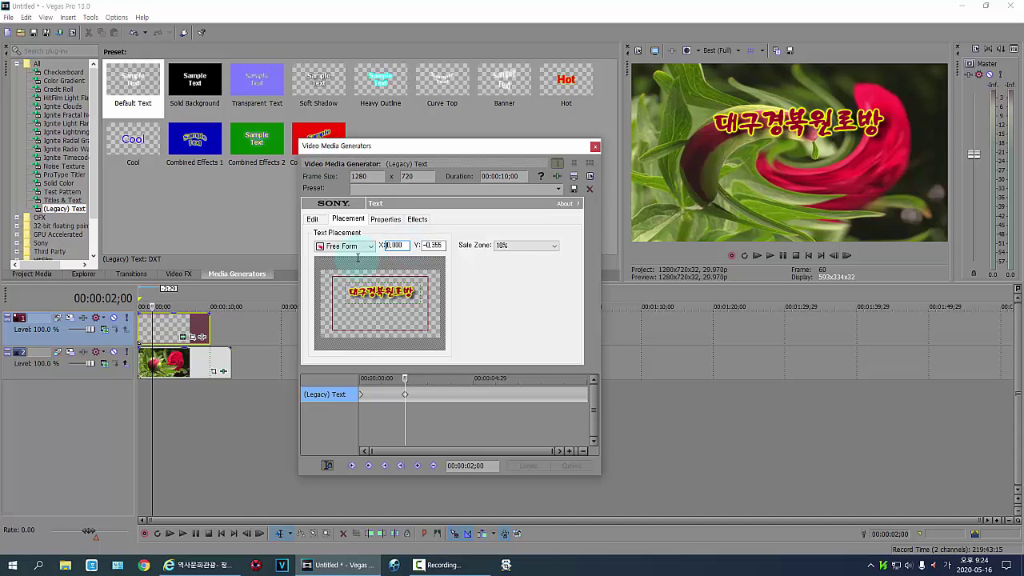
Add a hold keyframe at 00:00:08;00, and at 00:00:10;00 move the title above the frame to about Y -1.979 with X 0.
click(541, 394)
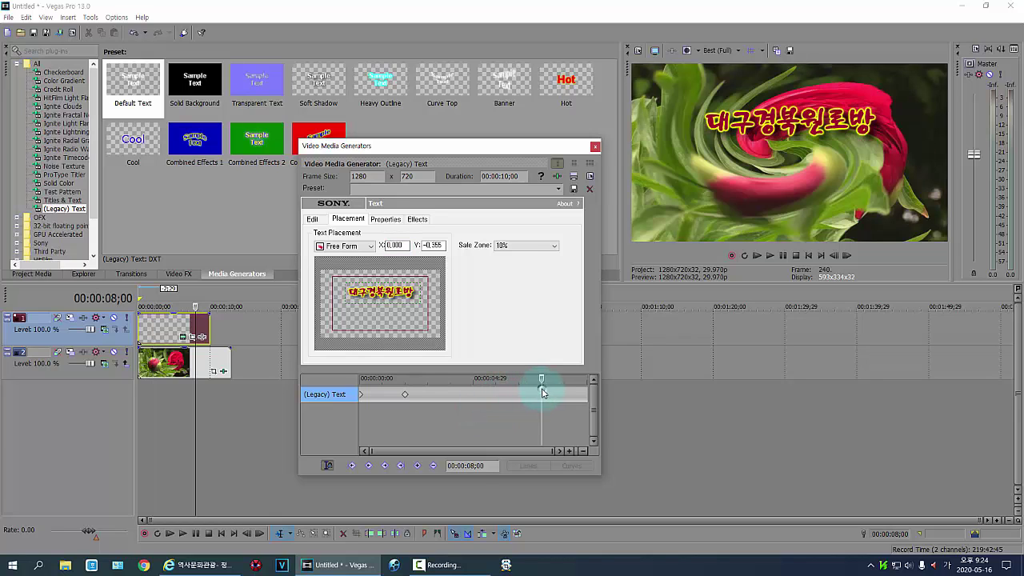
click(417, 467)
drag(544, 384, 594, 391)
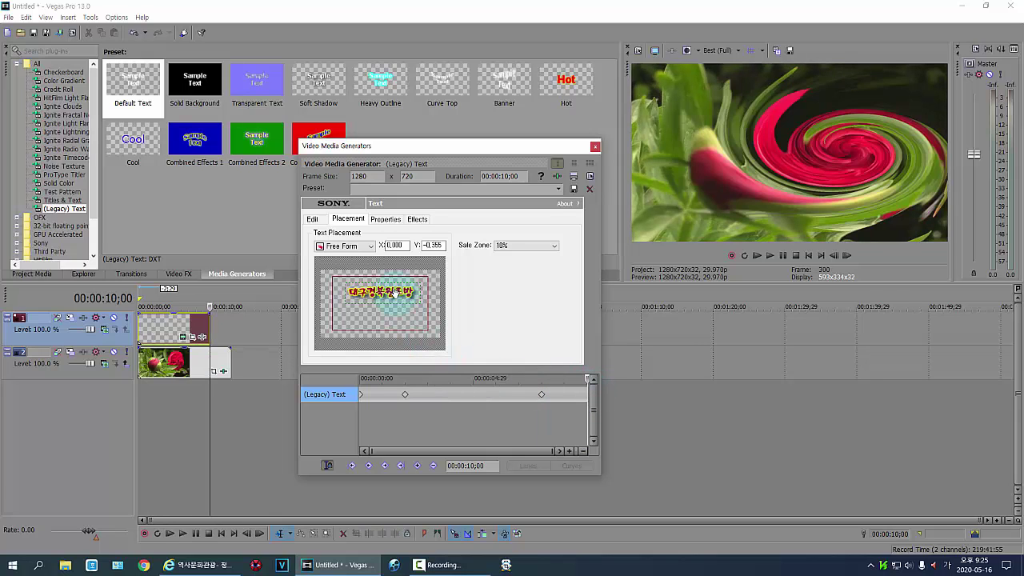
mouse_move(393, 294)
mouse_down()
mouse_move(394, 244)
mouse_move(412, 251)
mouse_up()
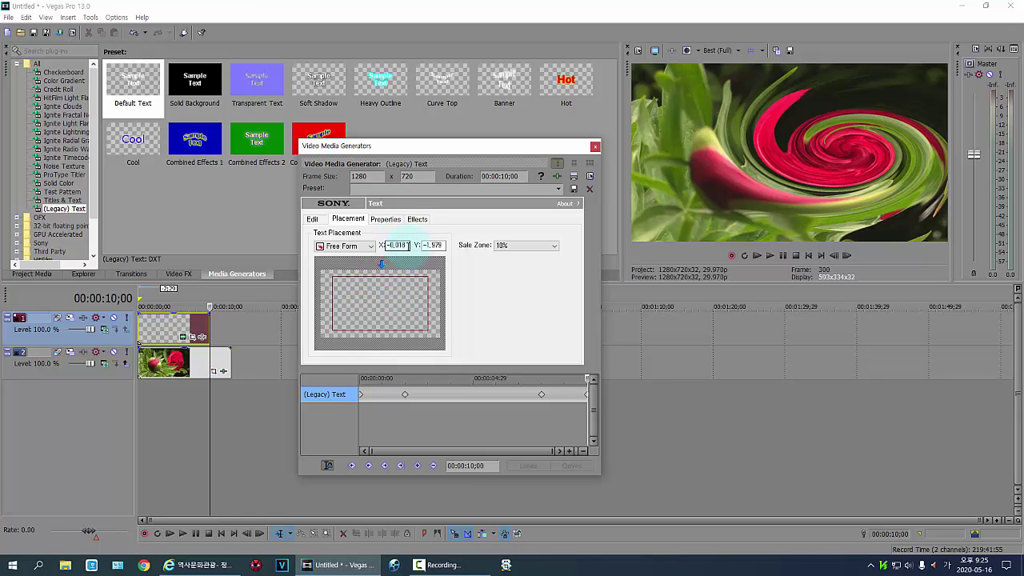
double_click(398, 245)
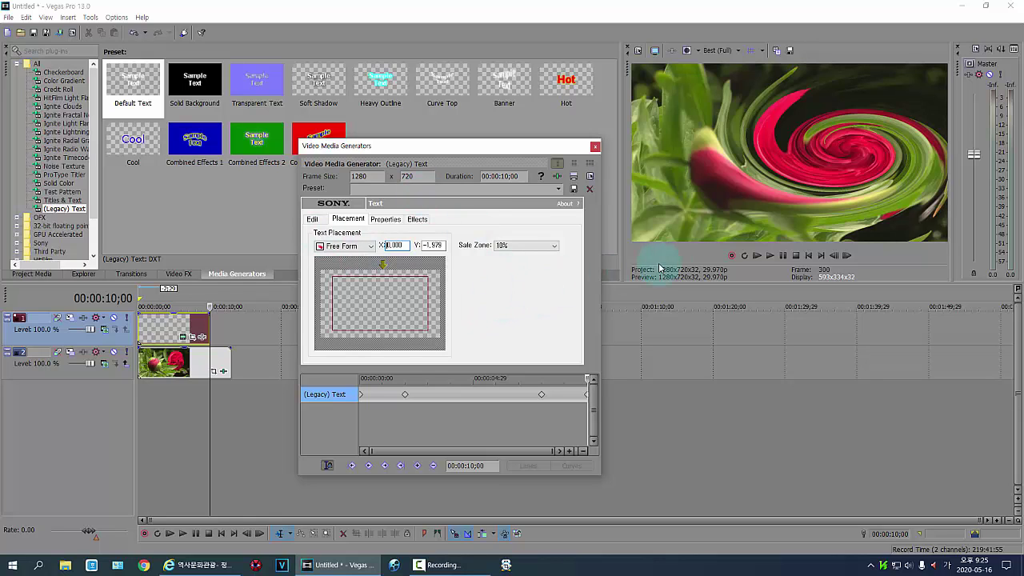
Play the project in the preview from 00:00:10;00 and stop playback.
click(757, 255)
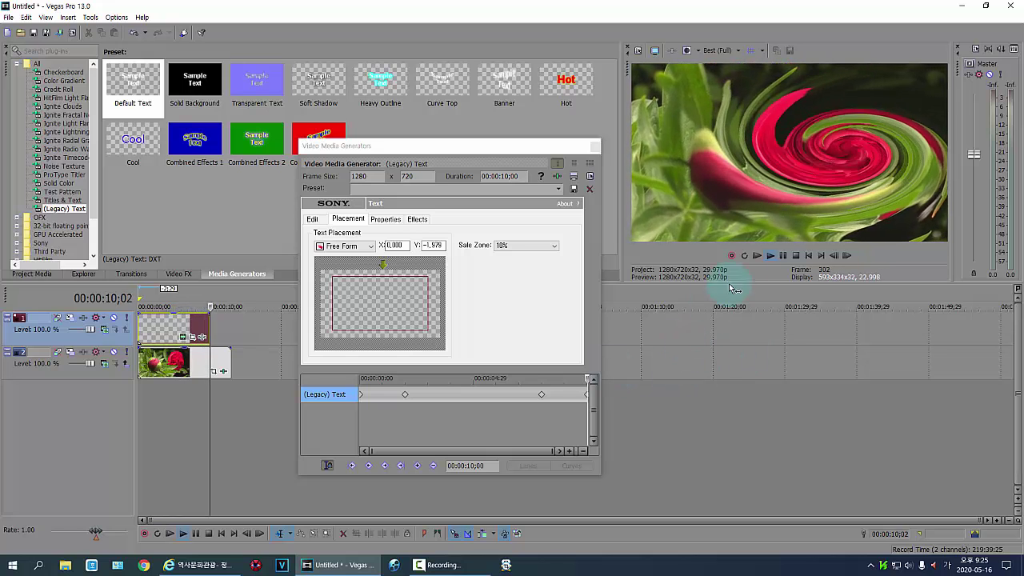
click(796, 255)
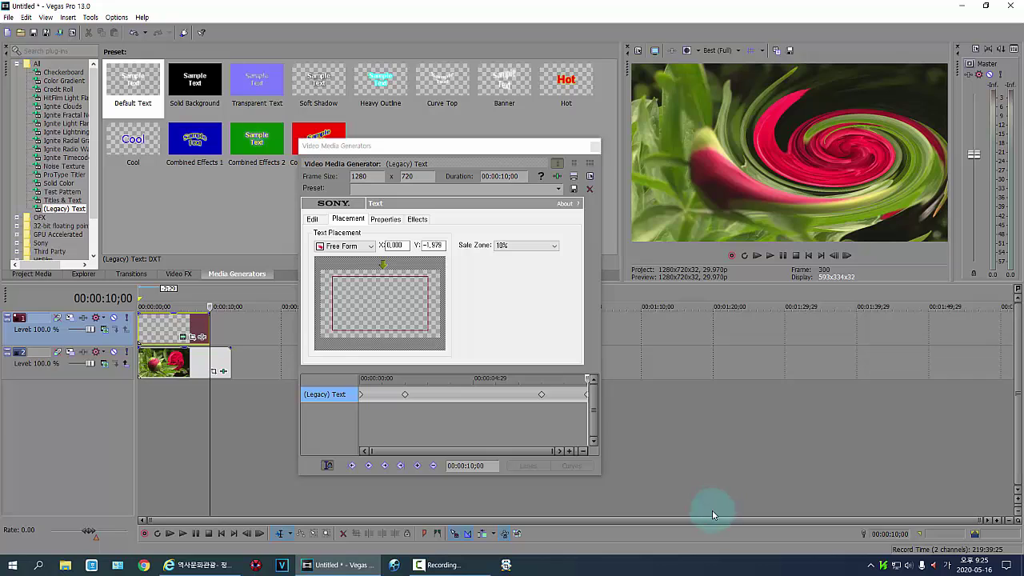
click(438, 564)
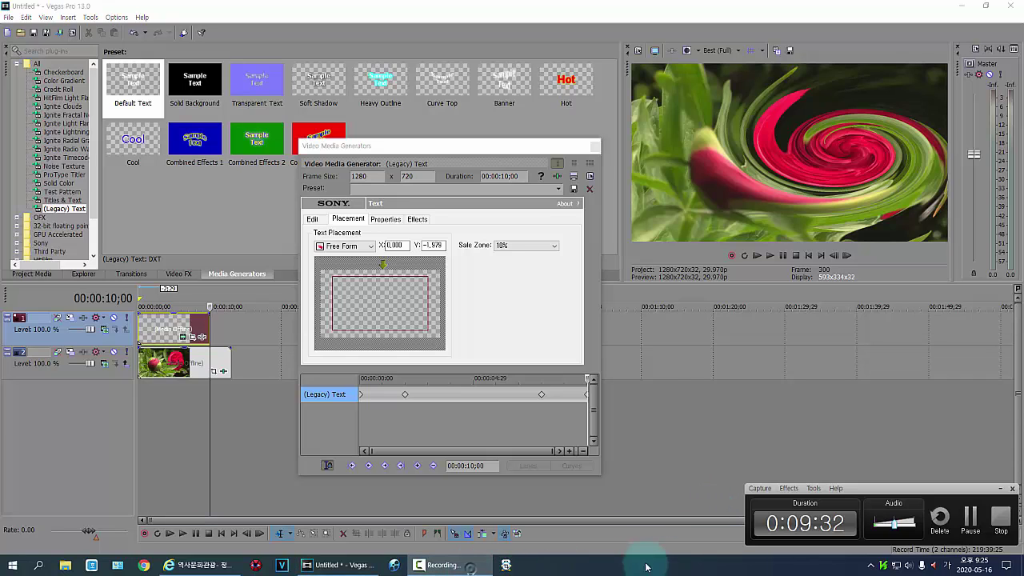